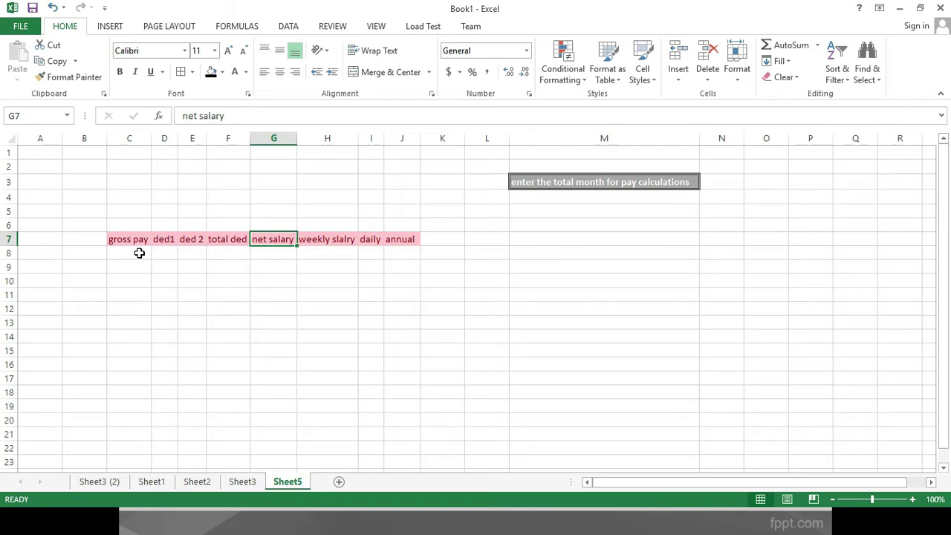
- Enter 10000 as gross pay in C8, 1000 as ded1 in D8 and 2000 as ded 2 in E8
{"action": "type", "text": "10"}
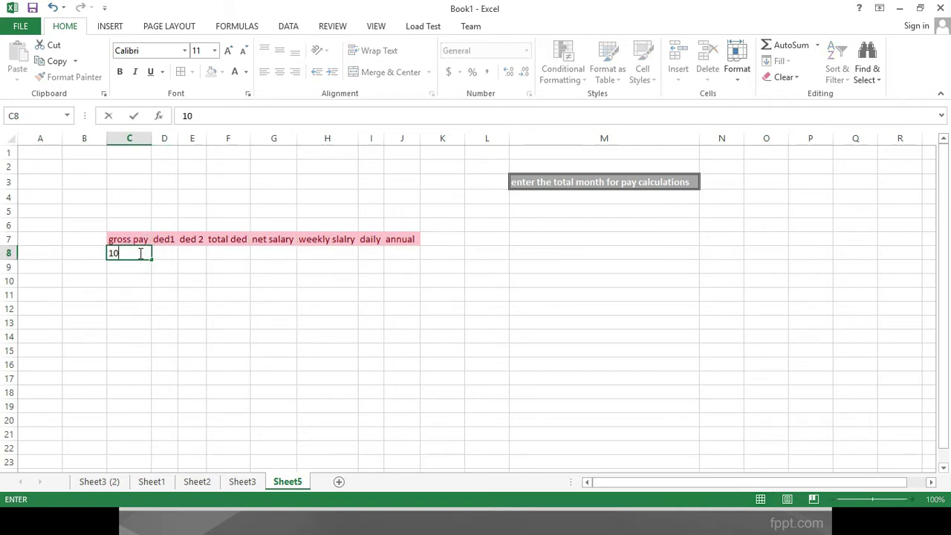
{"action": "type", "text": "000"}
{"action": "left_click", "coordinate": [164, 252]}
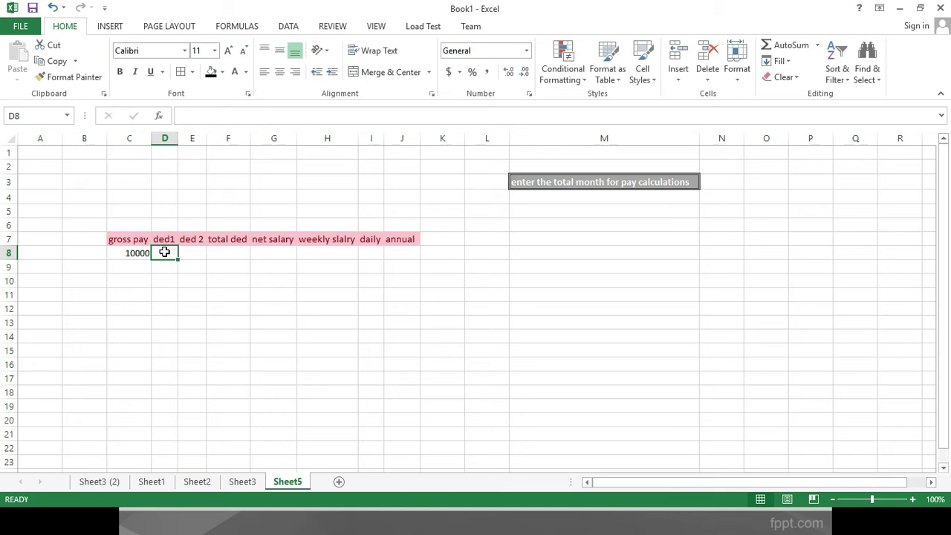
{"action": "type", "text": "1000"}
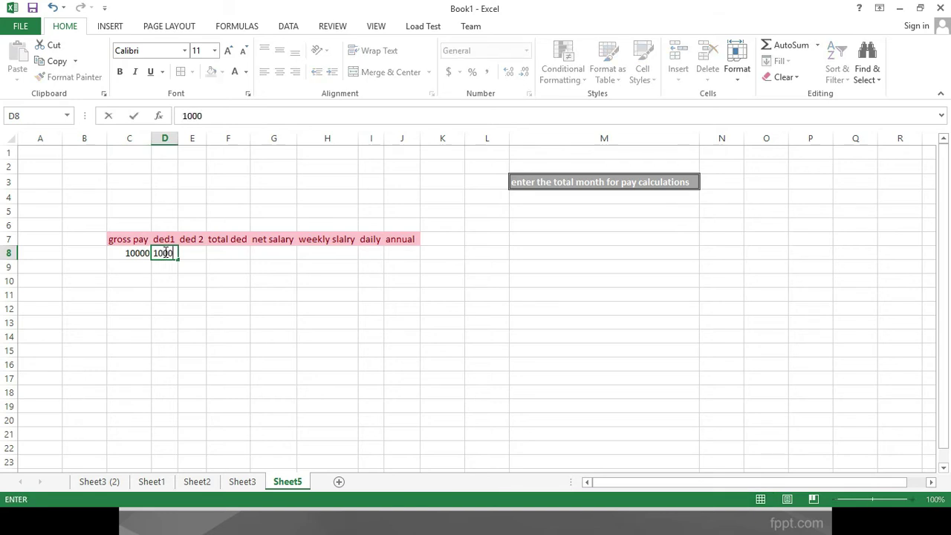
{"action": "key", "text": "Tab"}
{"action": "type", "text": "20"}
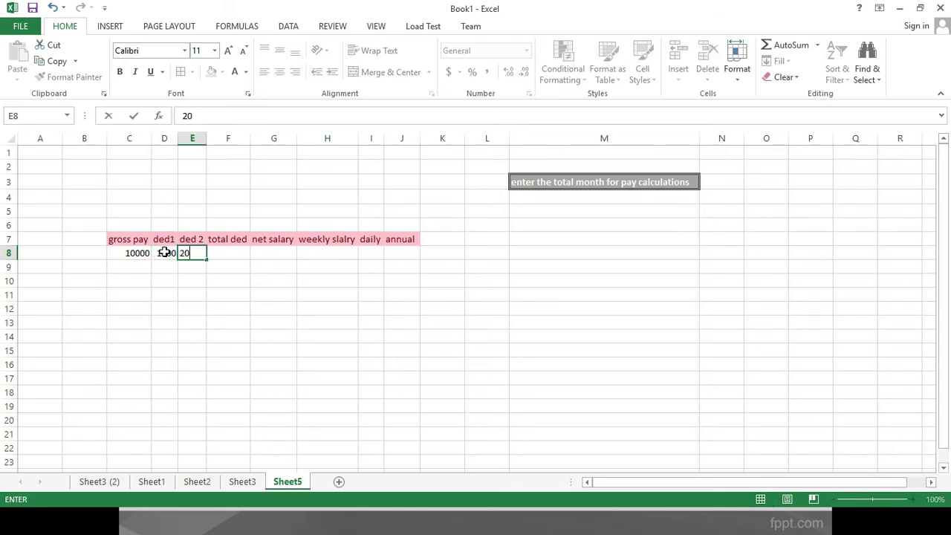
{"action": "type", "text": "00"}
- Calculate the total deduction in F8 by adding both deductions with the formula =D8+E8
{"action": "left_click", "coordinate": [223, 254]}
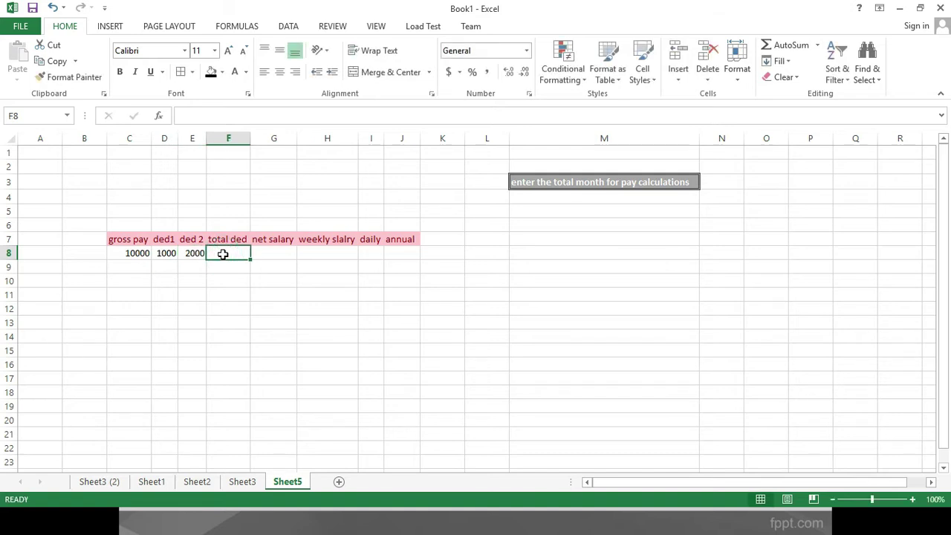
{"action": "type", "text": "="}
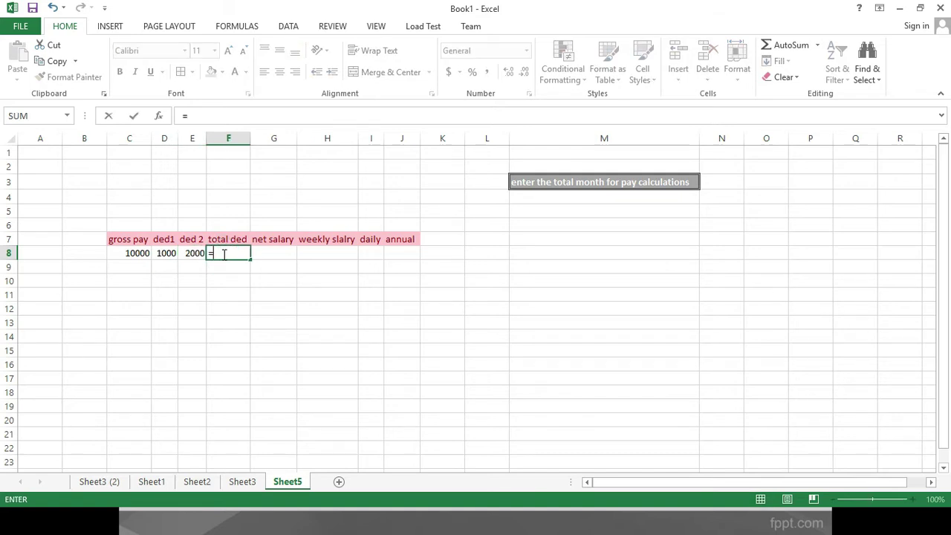
{"action": "left_click", "coordinate": [163, 253]}
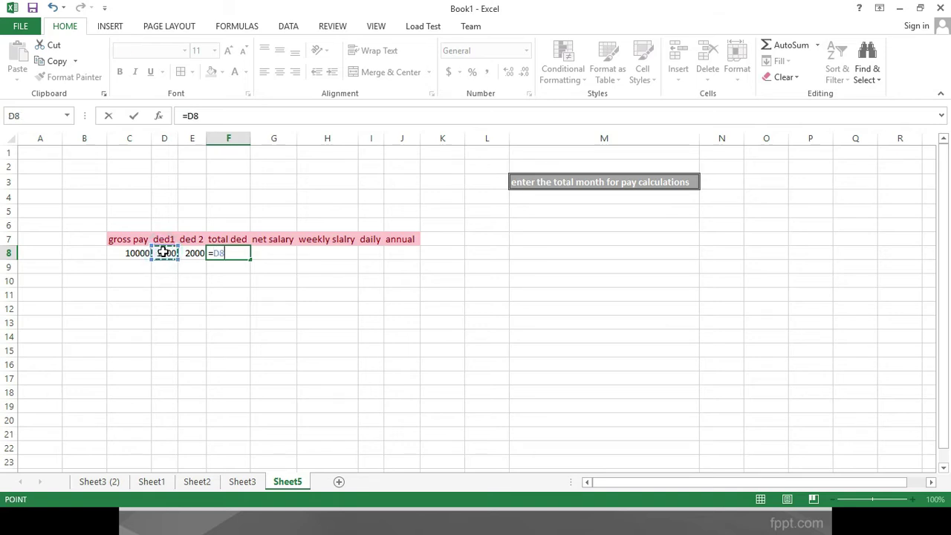
{"action": "type", "text": "+"}
{"action": "left_click", "coordinate": [186, 253]}
{"action": "key", "text": "Return"}
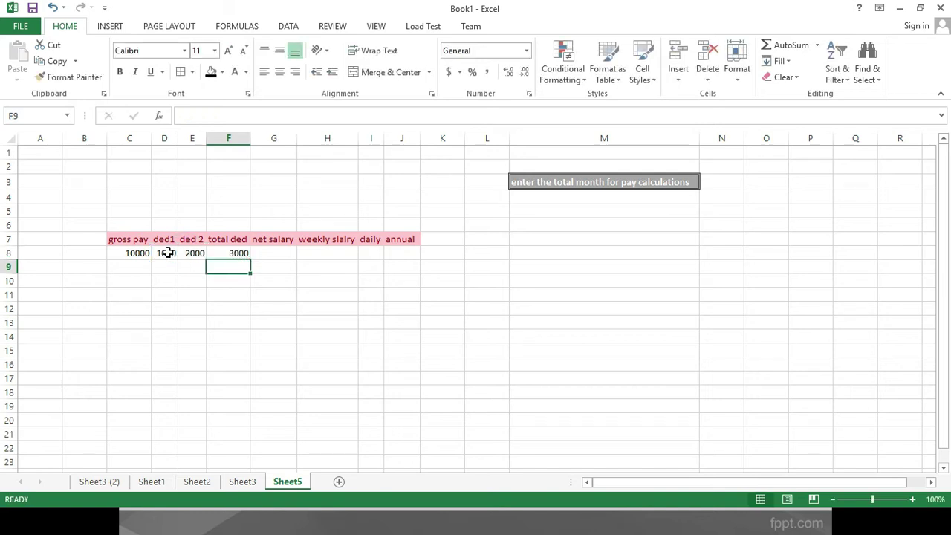
- Calculate the net salary in G8 by subtracting the total deduction from gross pay with =C8-F8
{"action": "left_click", "coordinate": [284, 251]}
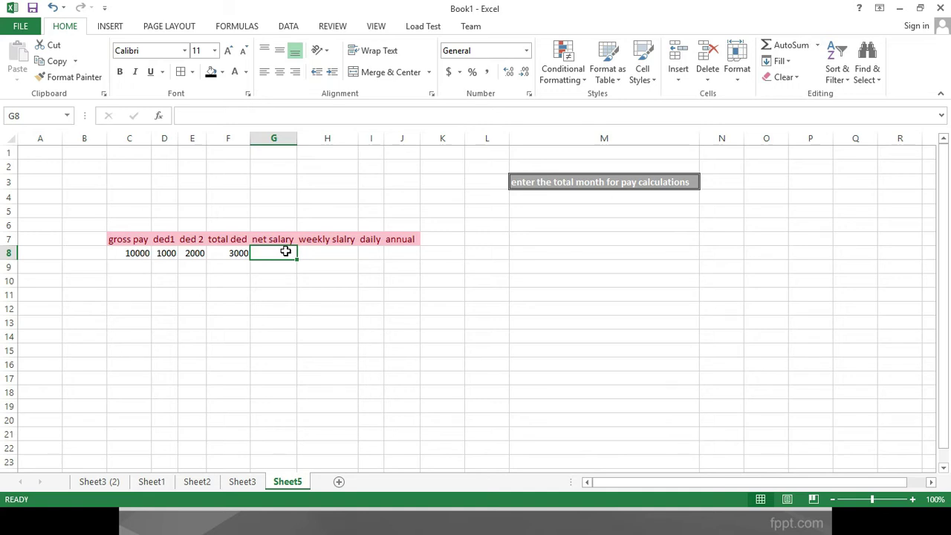
{"action": "type", "text": "="}
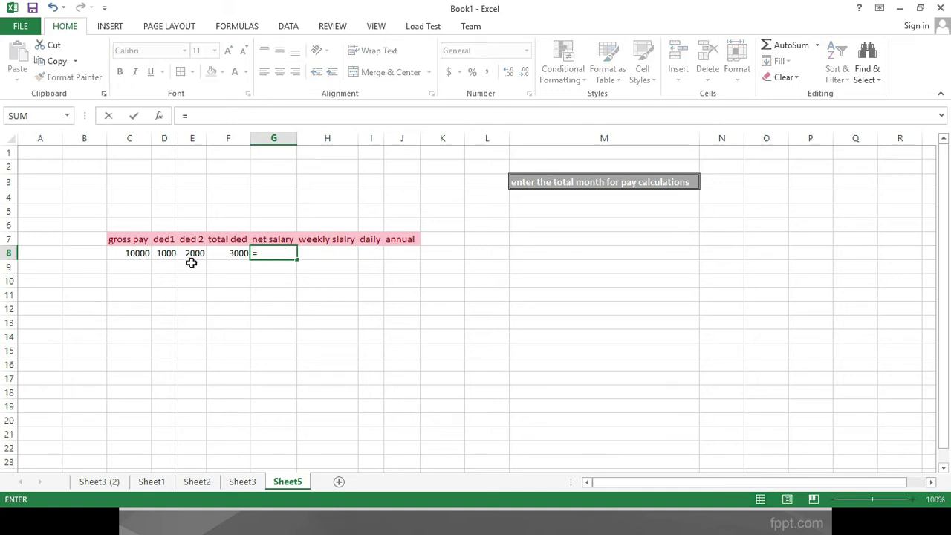
{"action": "left_click", "coordinate": [146, 253]}
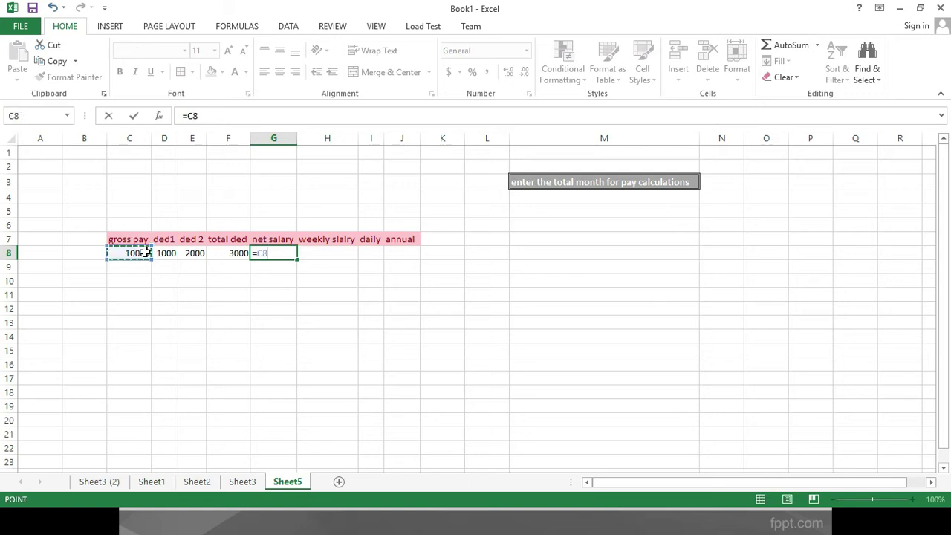
{"action": "type", "text": "-"}
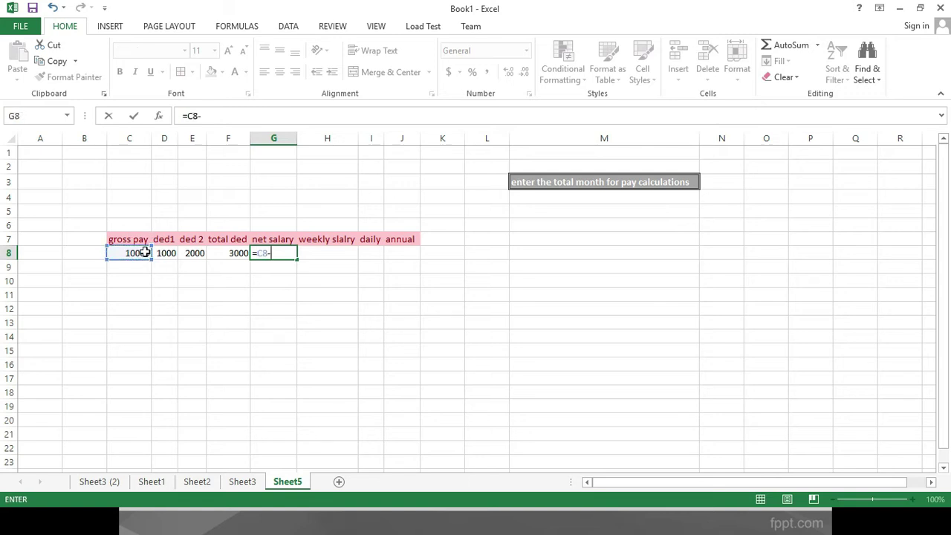
{"action": "left_click", "coordinate": [228, 254]}
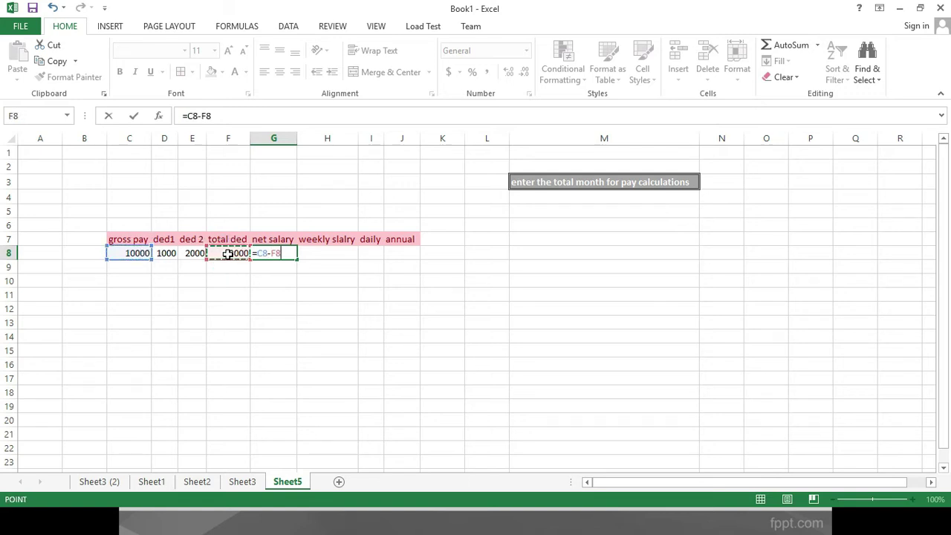
{"action": "key", "text": "Return"}
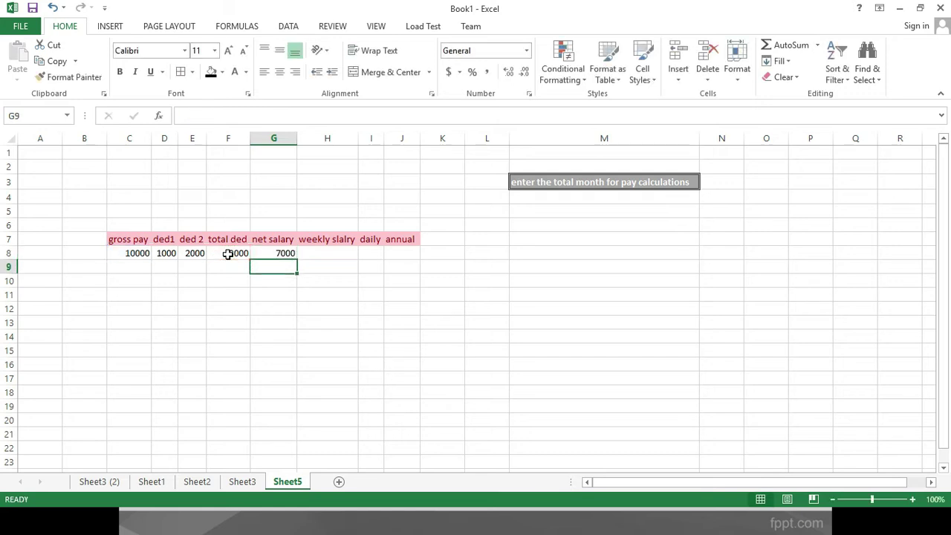
- Calculate the weekly salary in H8 by dividing the net salary by 4 with =G8/4
{"action": "left_click", "coordinate": [314, 252]}
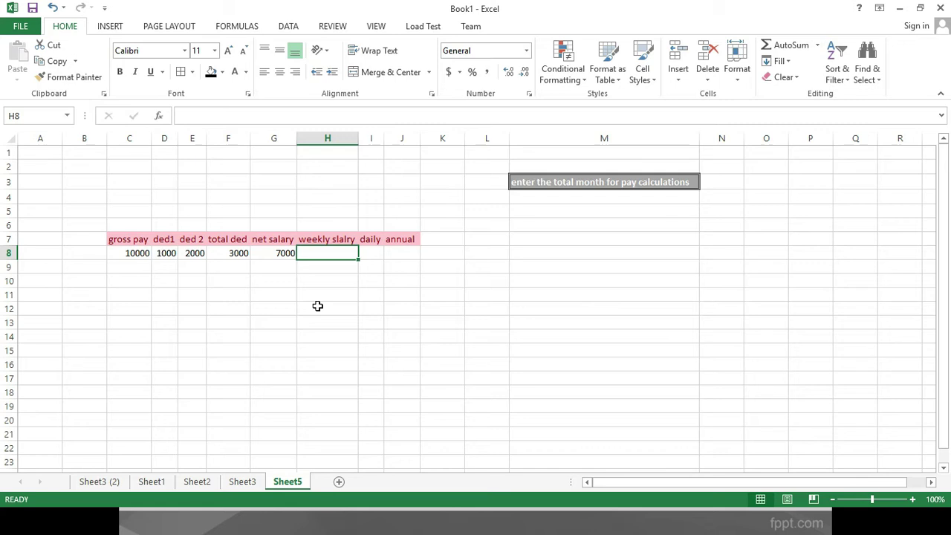
{"action": "type", "text": "="}
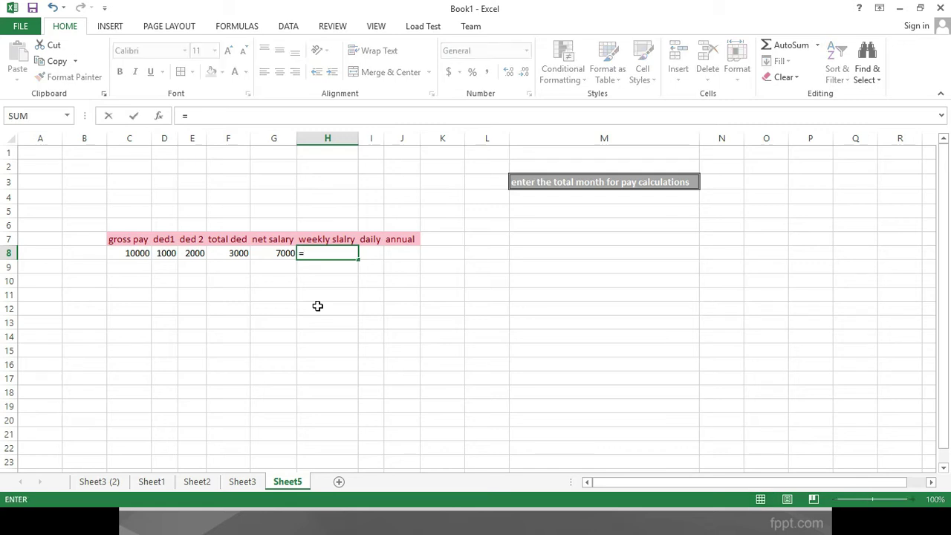
{"action": "left_click", "coordinate": [275, 253]}
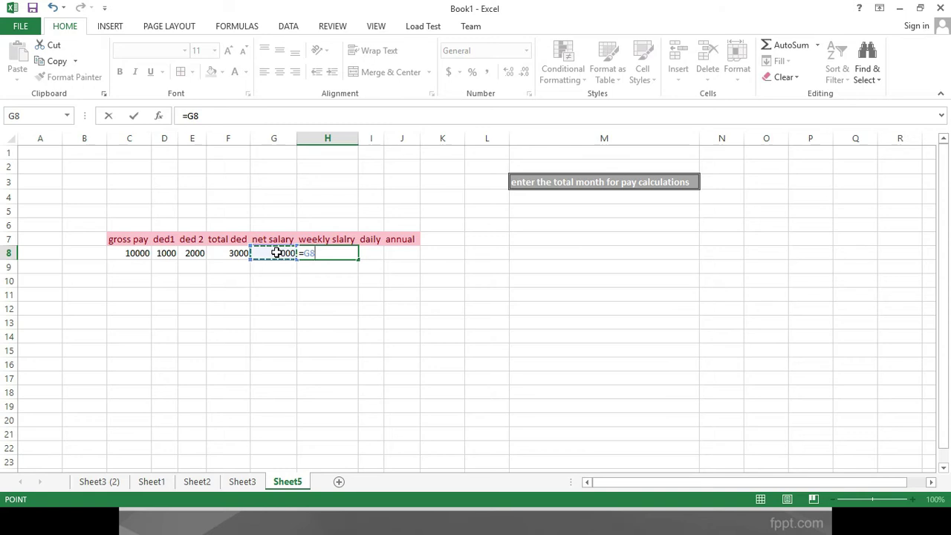
{"action": "type", "text": "/4"}
{"action": "key", "text": "Return"}
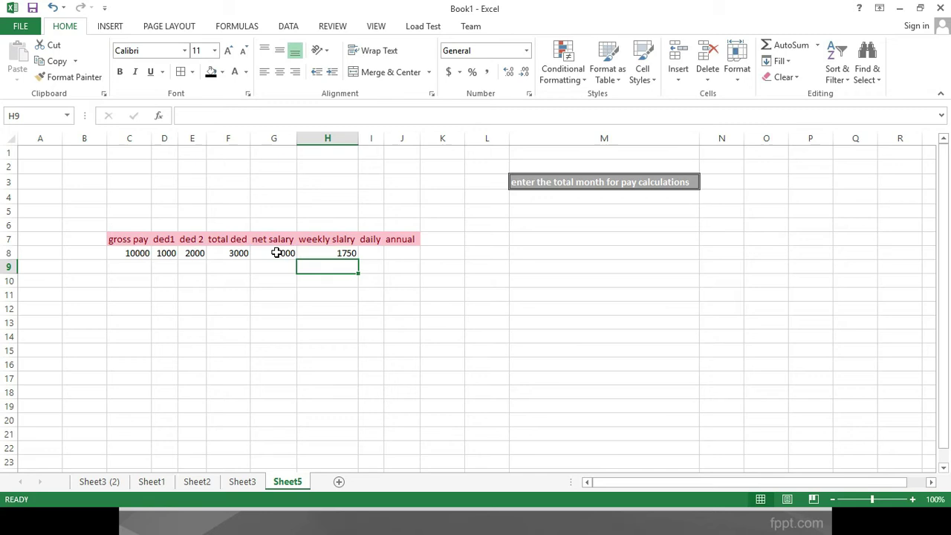
- Calculate the daily salary in I8 by dividing the net salary by 30 with =G8/30
{"action": "left_click", "coordinate": [379, 252]}
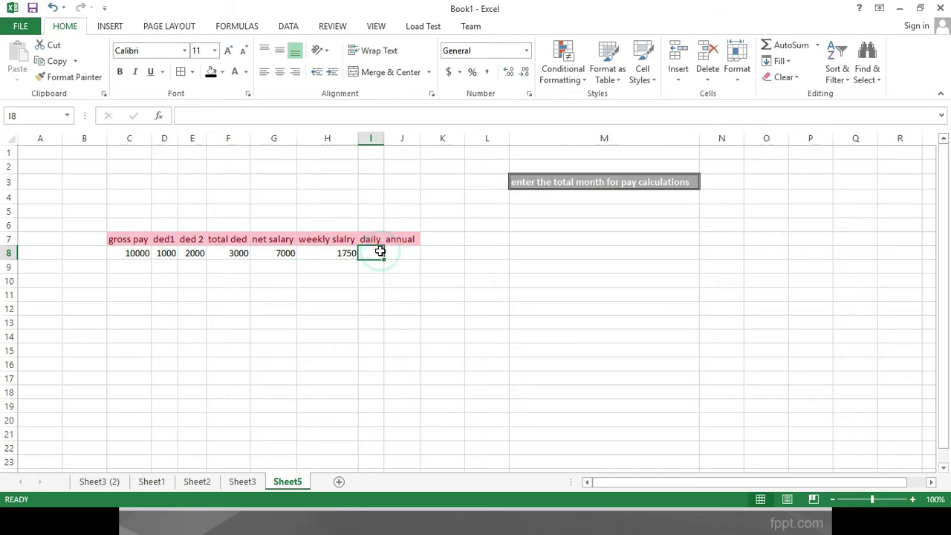
{"action": "type", "text": "="}
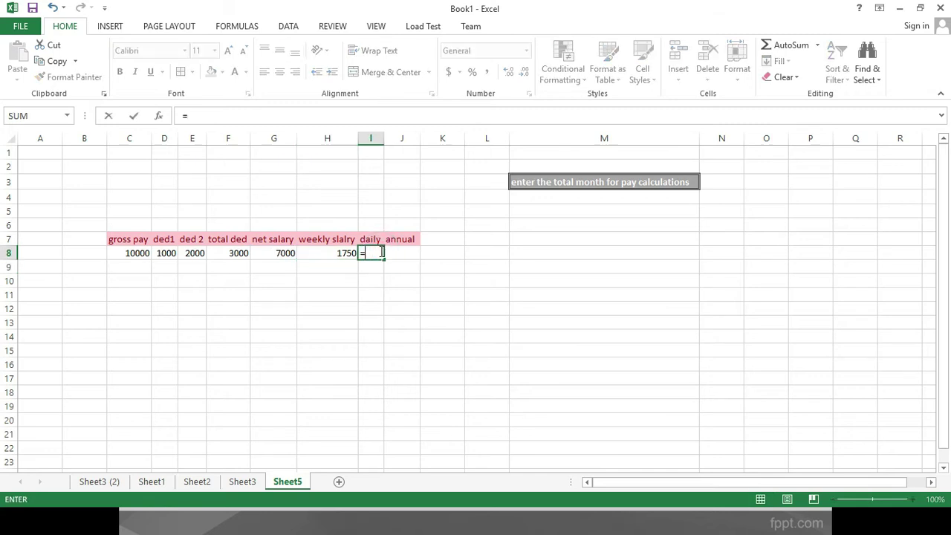
{"action": "left_click", "coordinate": [288, 251]}
{"action": "type", "text": "/"}
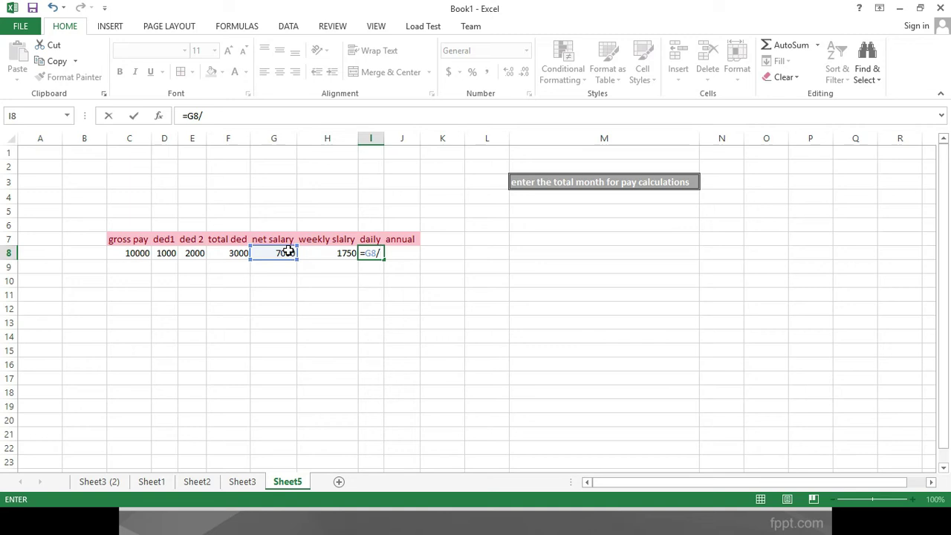
{"action": "type", "text": "30"}
{"action": "key", "text": "Return"}
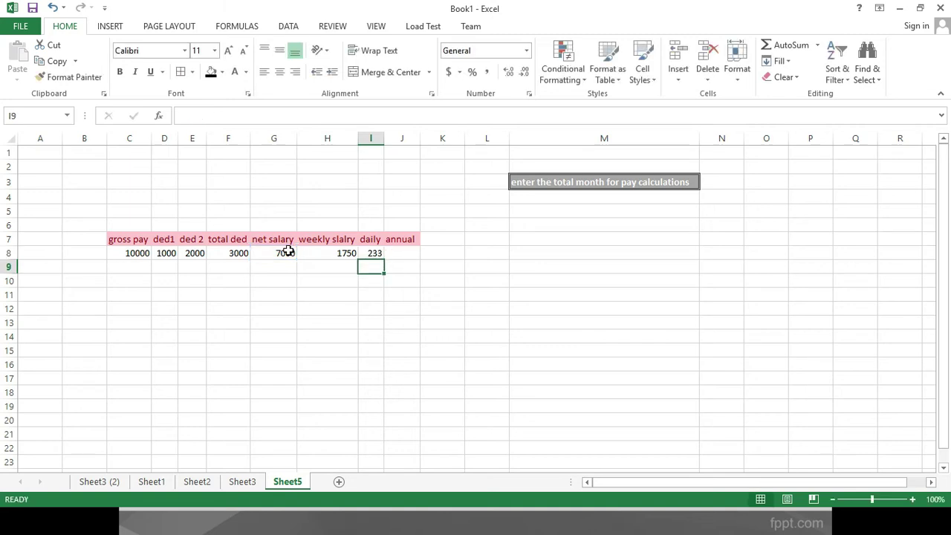
- Calculate the annual salary in J8 by multiplying the net salary by 12 with =G8*12
{"action": "left_click", "coordinate": [392, 250]}
{"action": "type", "text": "="}
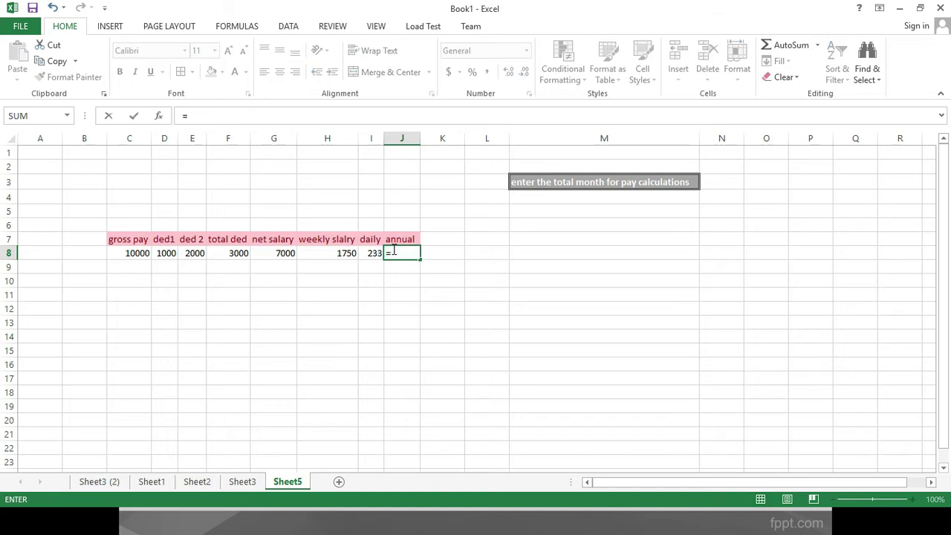
{"action": "left_click", "coordinate": [283, 253]}
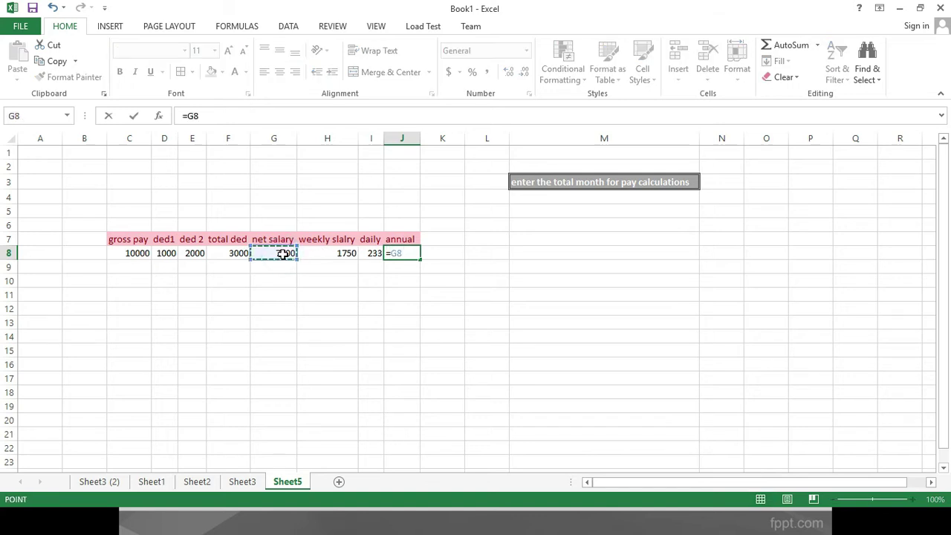
{"action": "type", "text": "8"}
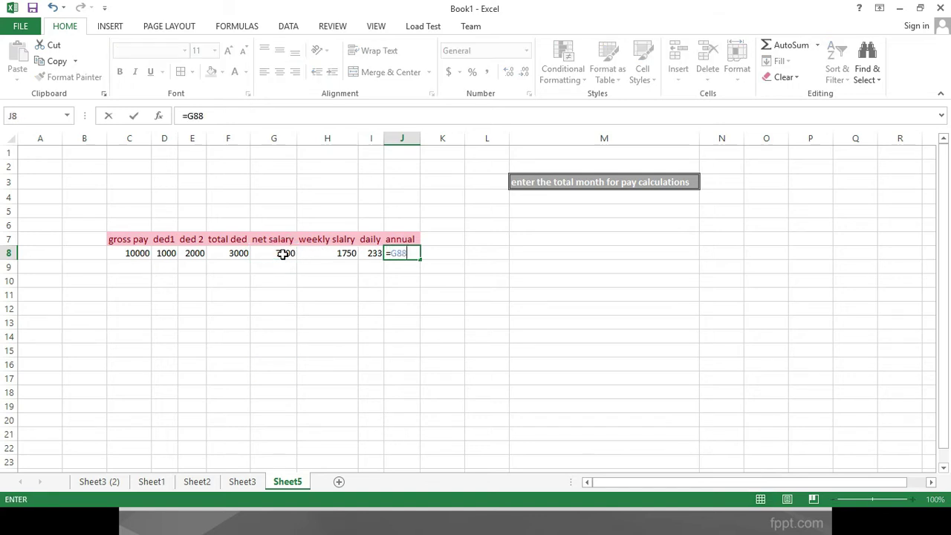
{"action": "key", "text": "BackSpace"}
{"action": "type", "text": "*12"}
{"action": "key", "text": "Return"}
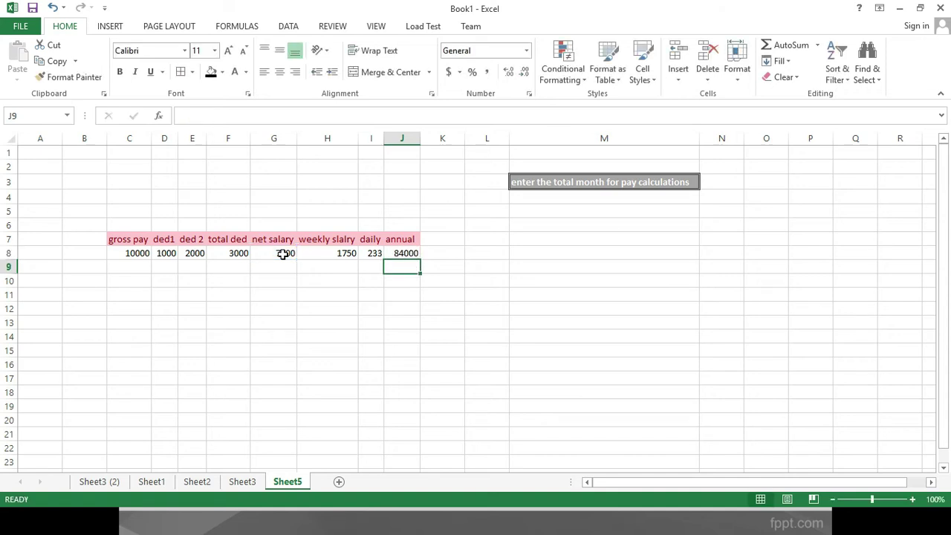
- In K8, multiply the net salary by the month-count cell N3 with the formula =G8*N3
{"action": "left_click", "coordinate": [439, 254]}
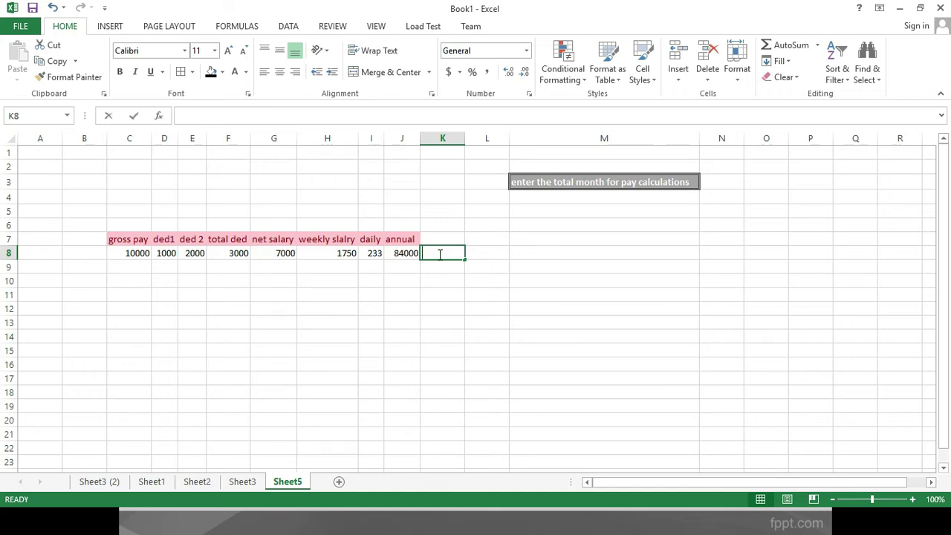
{"action": "type", "text": "="}
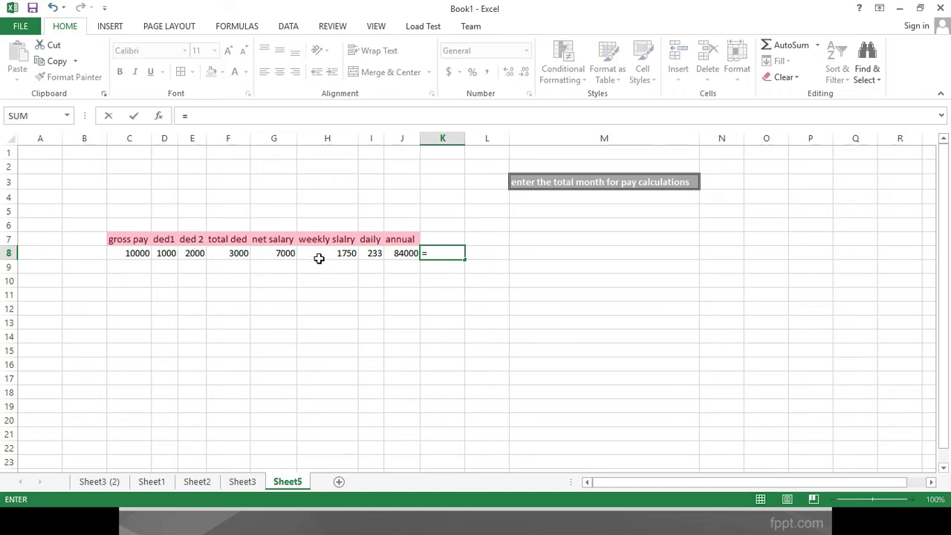
{"action": "left_click", "coordinate": [284, 255]}
{"action": "type", "text": "*"}
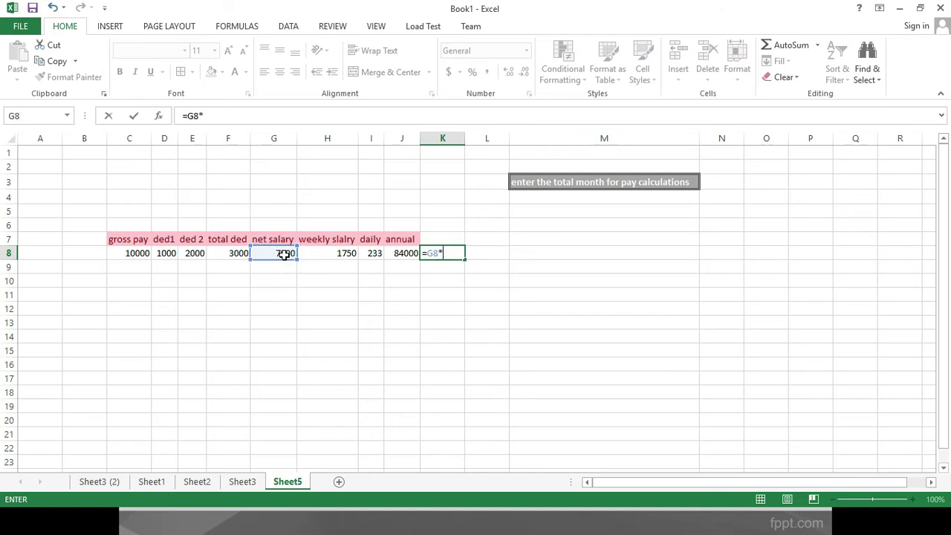
{"action": "left_click", "coordinate": [733, 179]}
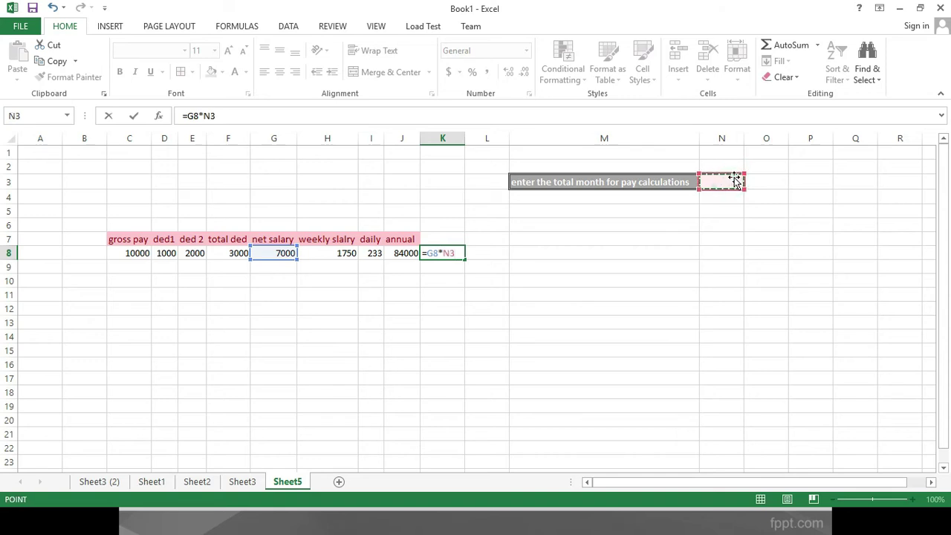
{"action": "key", "text": "Return"}
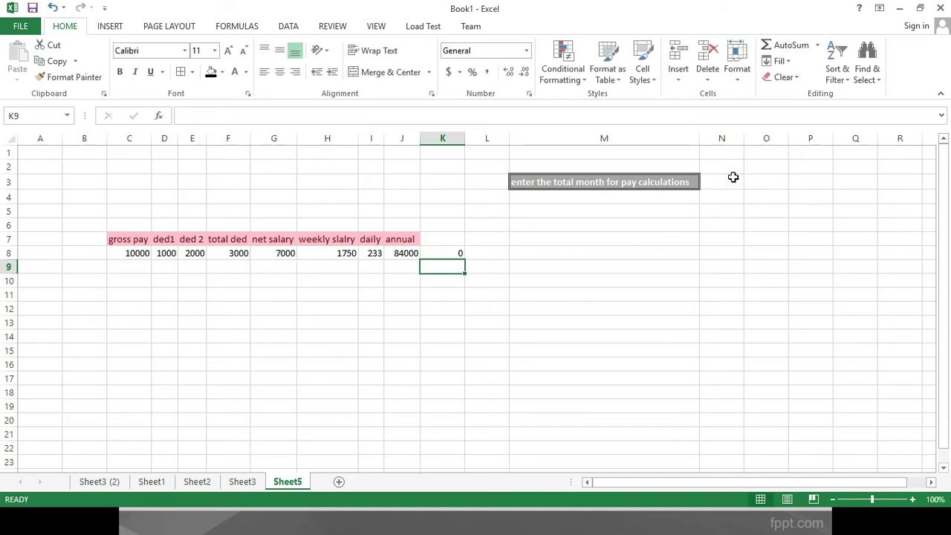
- Try the pay calculation with 8 and 78 as the total months in N3
{"action": "left_click", "coordinate": [733, 179]}
{"action": "type", "text": "8"}
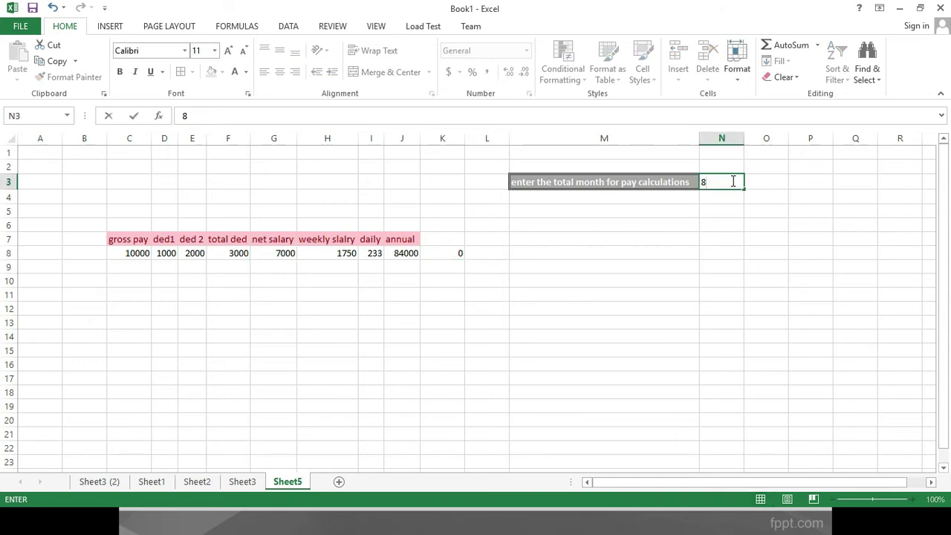
{"action": "key", "text": "ctrl+Return"}
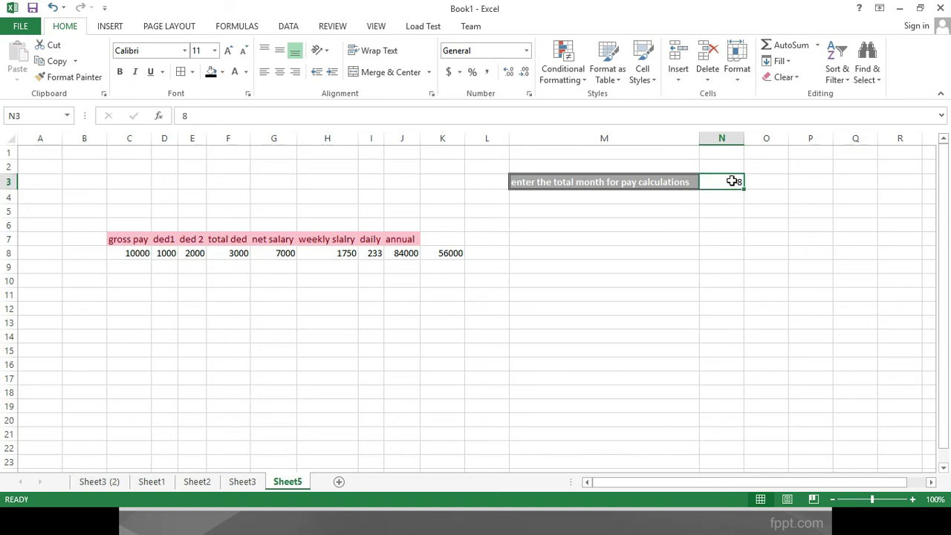
{"action": "type", "text": "78"}
{"action": "key", "text": "Return"}
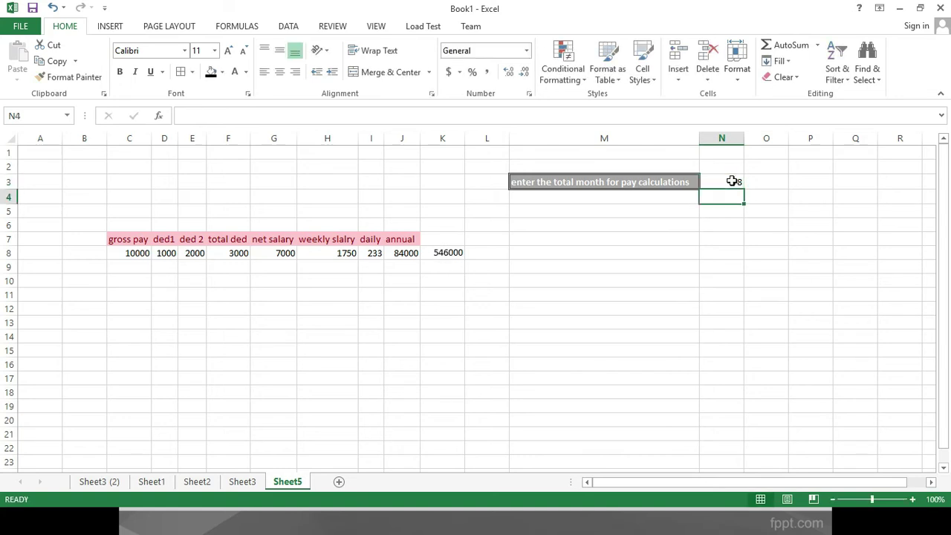
- Try the pay calculation with 2 and 1 as the total months in N3
{"action": "left_click", "coordinate": [733, 181]}
{"action": "type", "text": "2"}
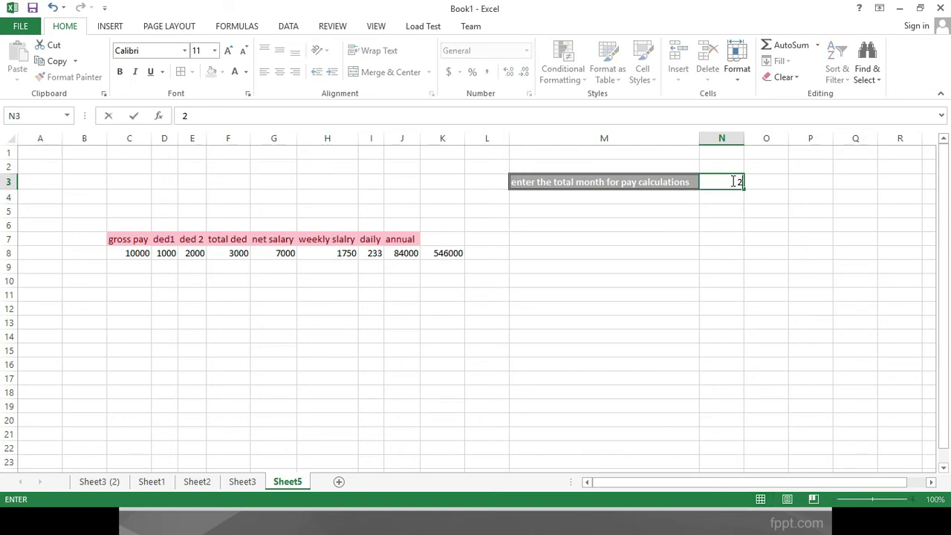
{"action": "key", "text": "Return"}
{"action": "left_click", "coordinate": [733, 180]}
{"action": "type", "text": "1"}
{"action": "key", "text": "Return"}
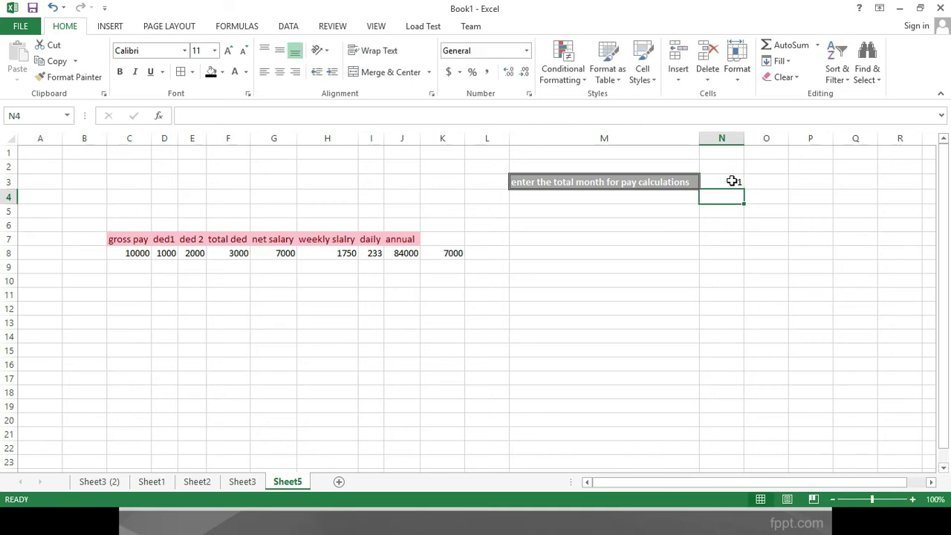
- Re-enter the multi-month pay formula in K8 as =G8*N3
{"action": "left_click", "coordinate": [443, 254]}
{"action": "type", "text": "="}
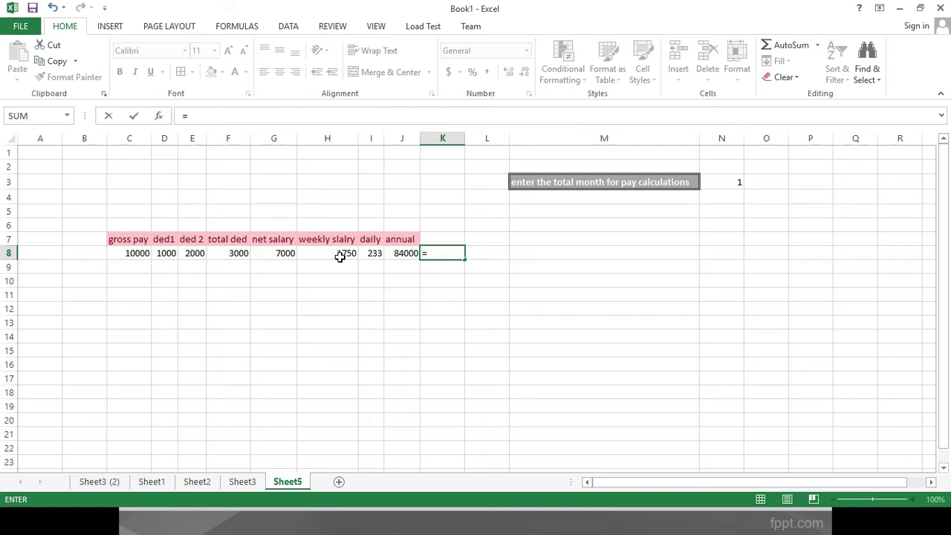
{"action": "left_click", "coordinate": [283, 253]}
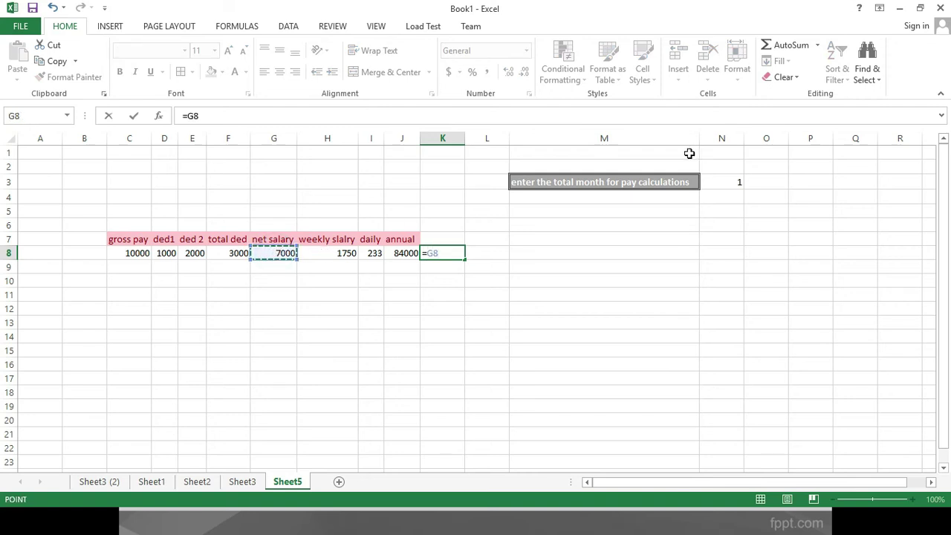
{"action": "type", "text": "*"}
{"action": "left_click", "coordinate": [739, 180]}
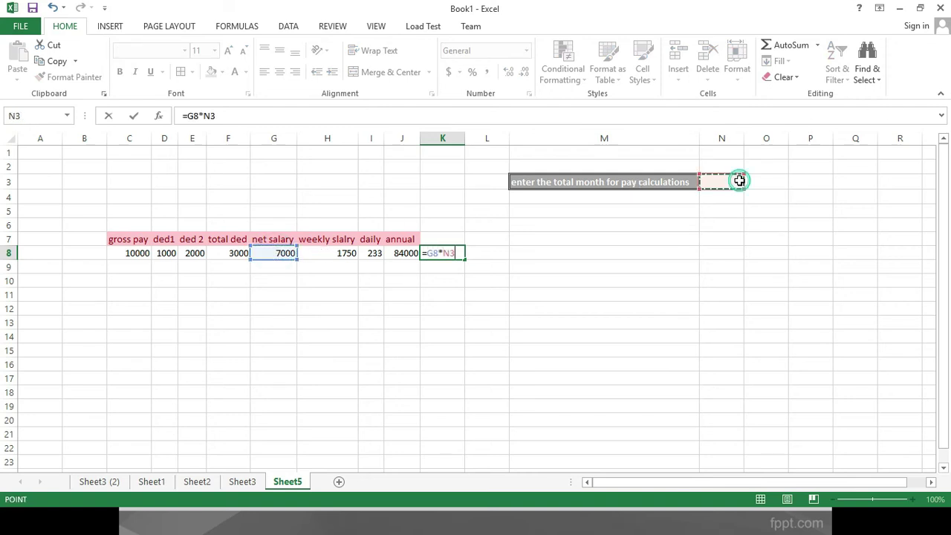
{"action": "key", "text": "Return"}
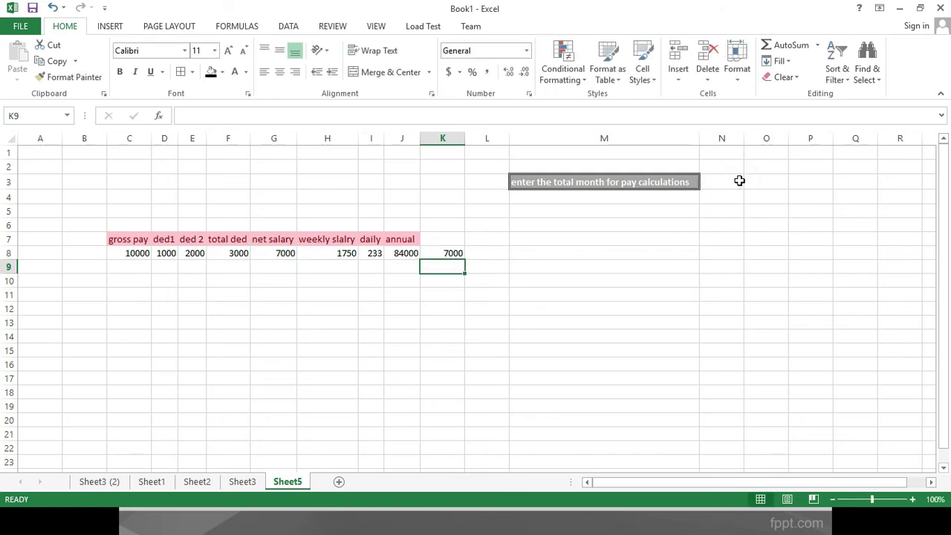
- Set the total months for the pay calculation in N3 to 4
{"action": "key", "text": "Up"}
{"action": "left_click", "coordinate": [735, 181]}
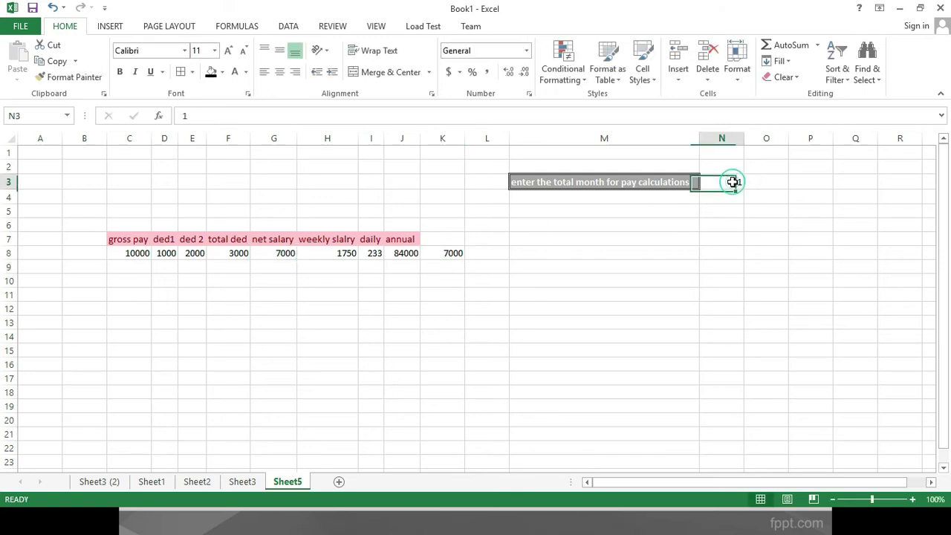
{"action": "type", "text": "4"}
{"action": "key", "text": "Return"}
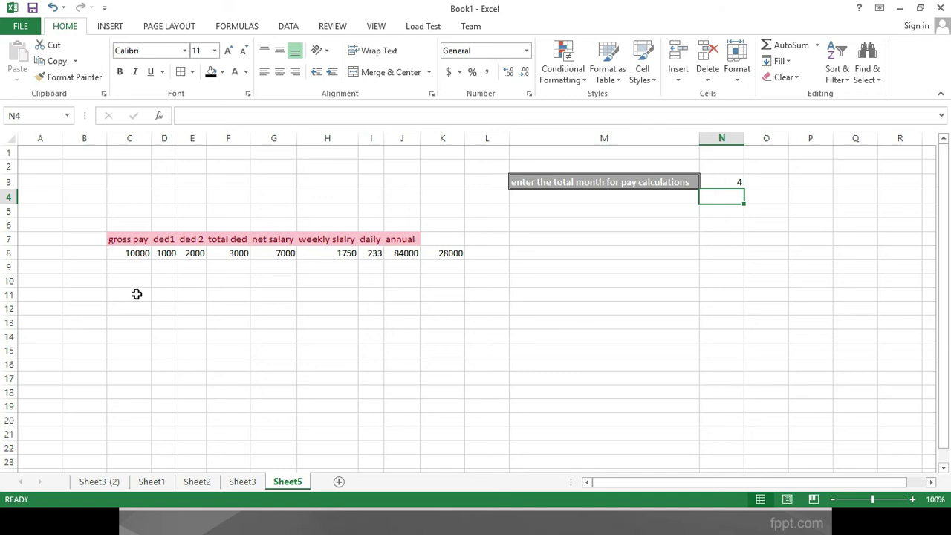
- Fill the total deduction formula in F8 and the net salary formula in G8 down to row 18
{"action": "left_click", "coordinate": [228, 250]}
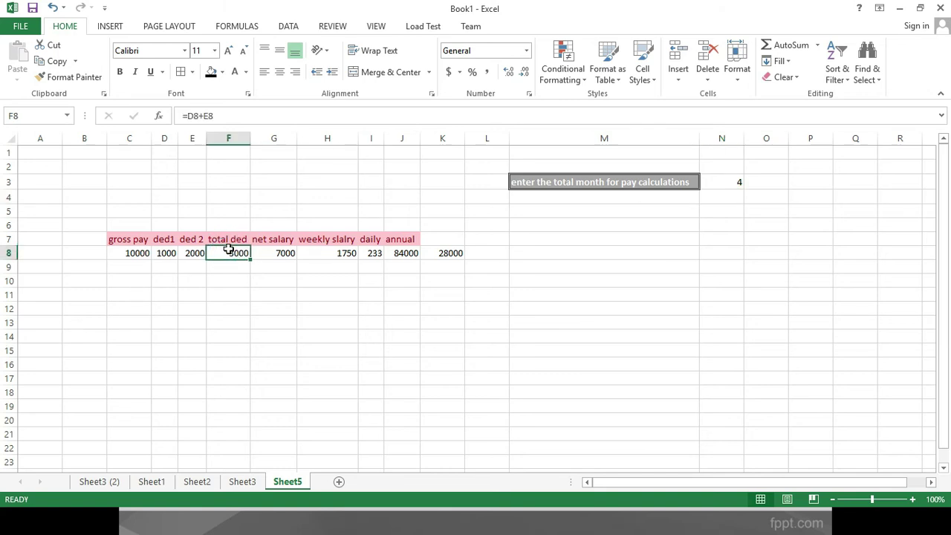
{"action": "left_click_drag", "start_coordinate": [251, 257], "coordinate": [238, 394]}
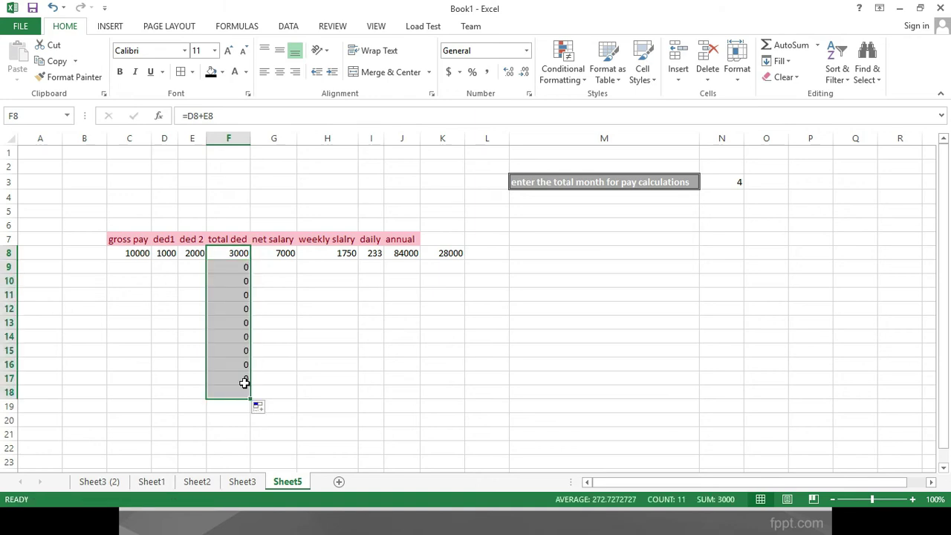
{"action": "left_click", "coordinate": [274, 256]}
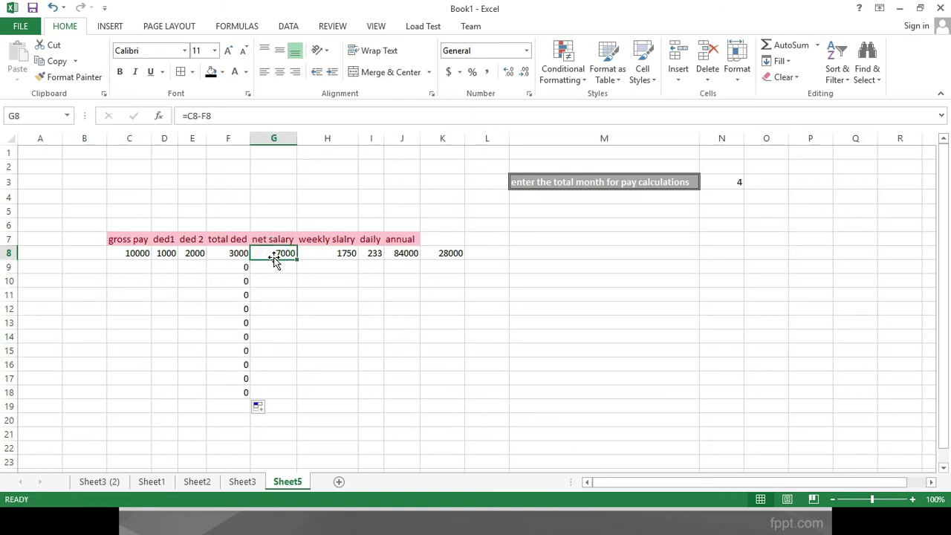
{"action": "left_click_drag", "start_coordinate": [297, 257], "coordinate": [283, 394]}
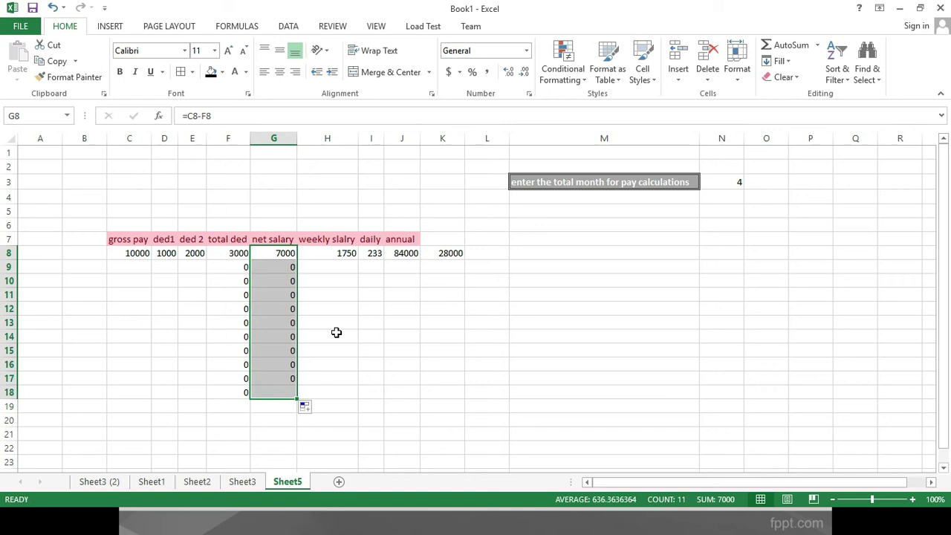
- Fill the weekly salary formula in H8 and the daily salary formula in I8 down to row 18
{"action": "left_click", "coordinate": [347, 253]}
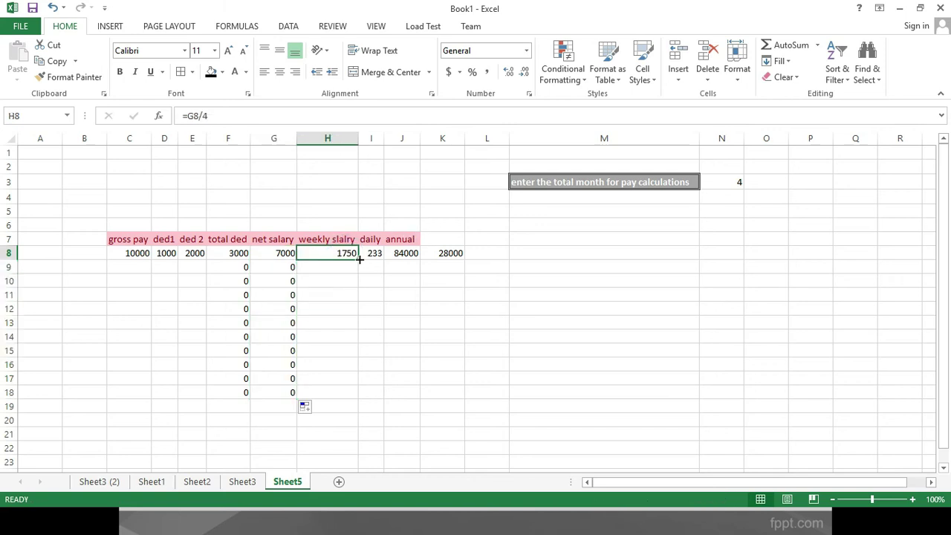
{"action": "left_click_drag", "start_coordinate": [359, 260], "coordinate": [342, 401]}
{"action": "left_click", "coordinate": [374, 253]}
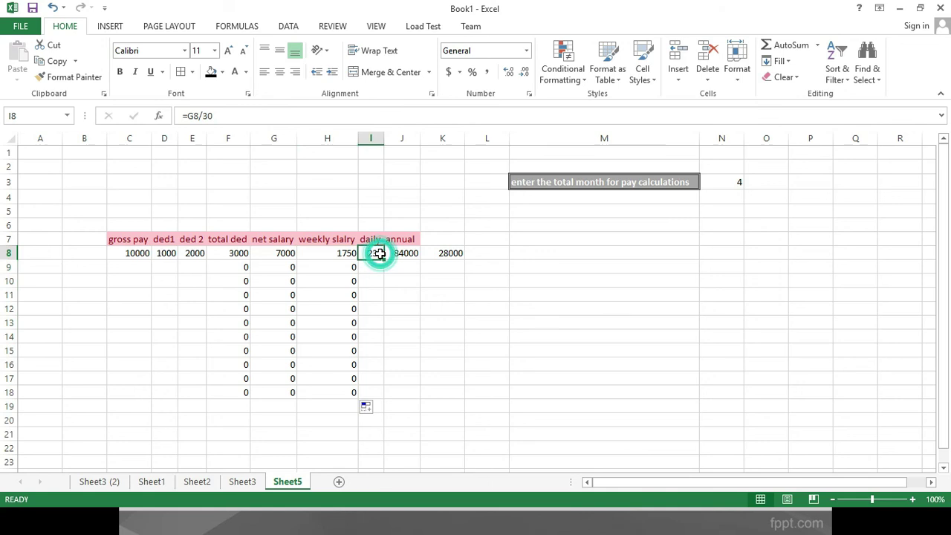
{"action": "left_click_drag", "start_coordinate": [388, 260], "coordinate": [390, 407]}
- Fill the annual salary formula in J8 and the multi-month pay formula in K8 down to row 18
{"action": "left_click", "coordinate": [397, 253]}
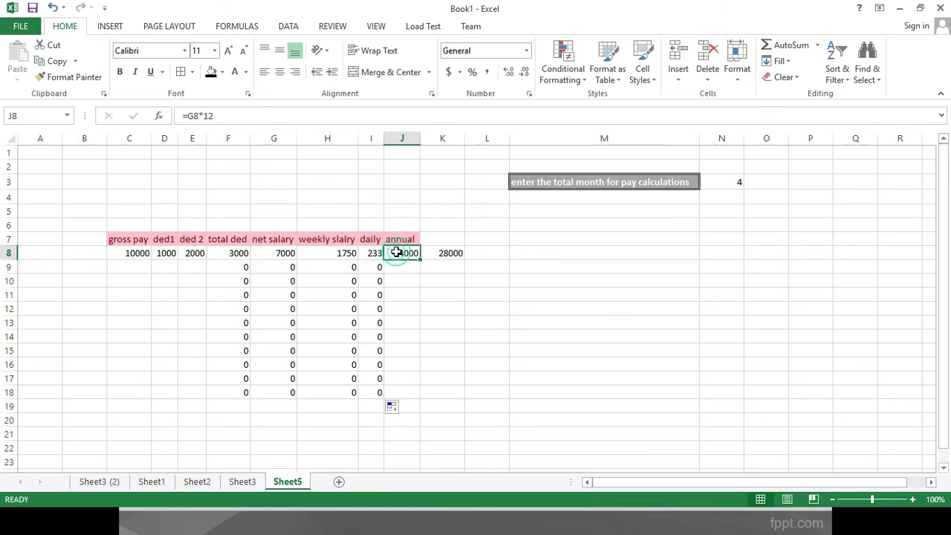
{"action": "left_click_drag", "start_coordinate": [422, 260], "coordinate": [427, 402]}
{"action": "left_click", "coordinate": [441, 252]}
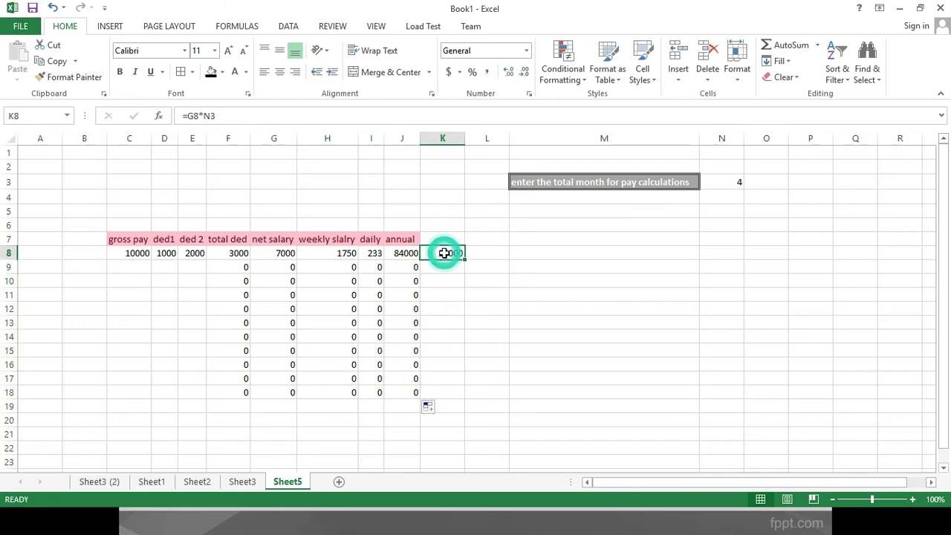
{"action": "left_click_drag", "start_coordinate": [466, 258], "coordinate": [460, 401]}
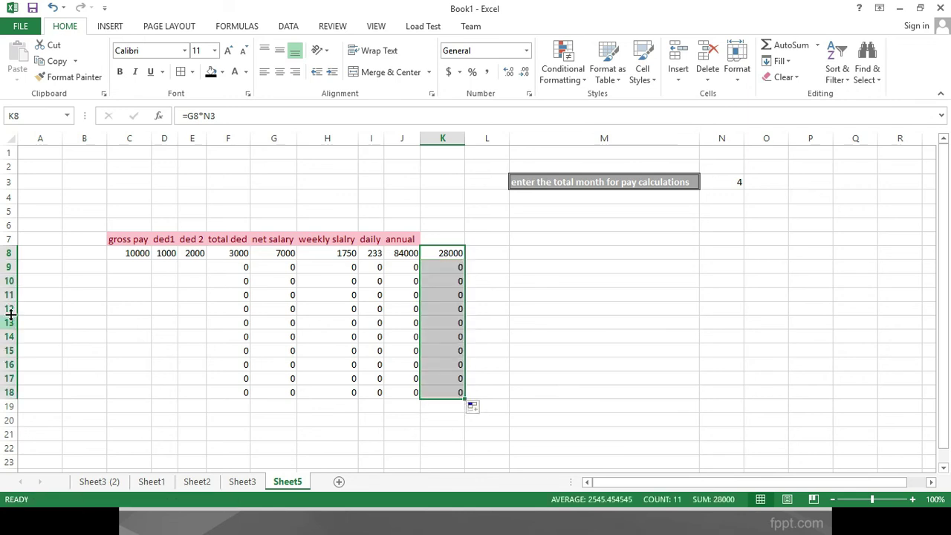
- Add the heading "name" in B7 and enter the first employee's name in B8
{"action": "left_click", "coordinate": [80, 238]}
{"action": "type", "text": "name"}
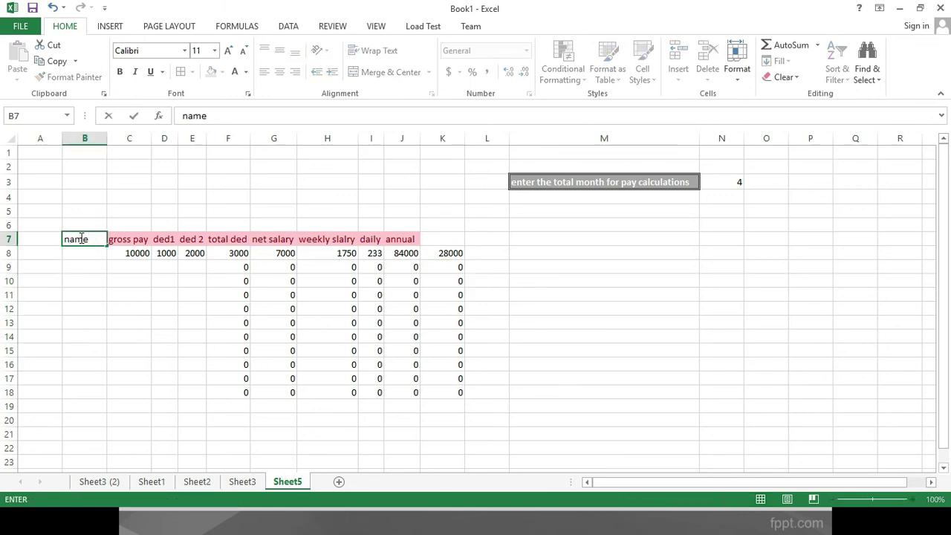
{"action": "key", "text": "Return"}
{"action": "type", "text": "naila"}
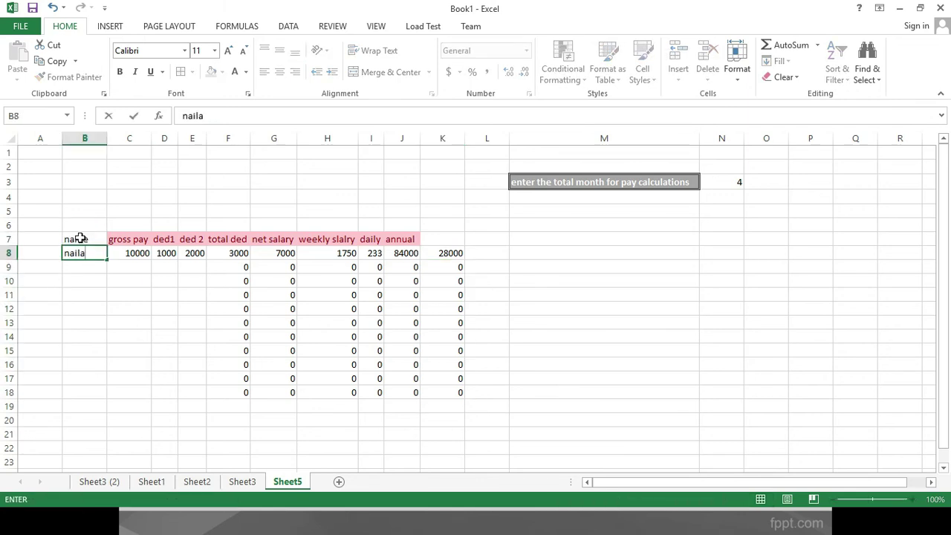
{"action": "key", "text": "Return"}
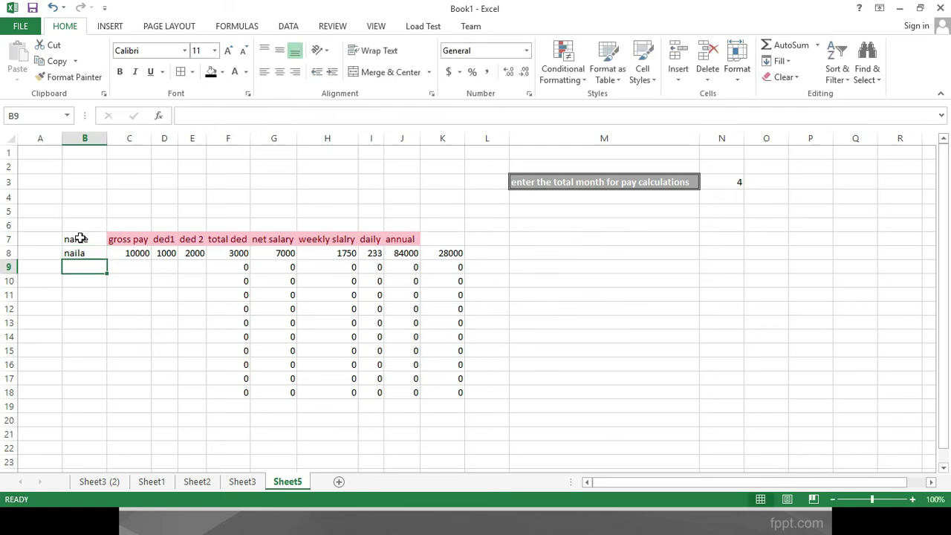
- Fill row 9 with the second employee's name, gross pay 12000, ded1 200 and ded 2 300
{"action": "type", "text": "khan"}
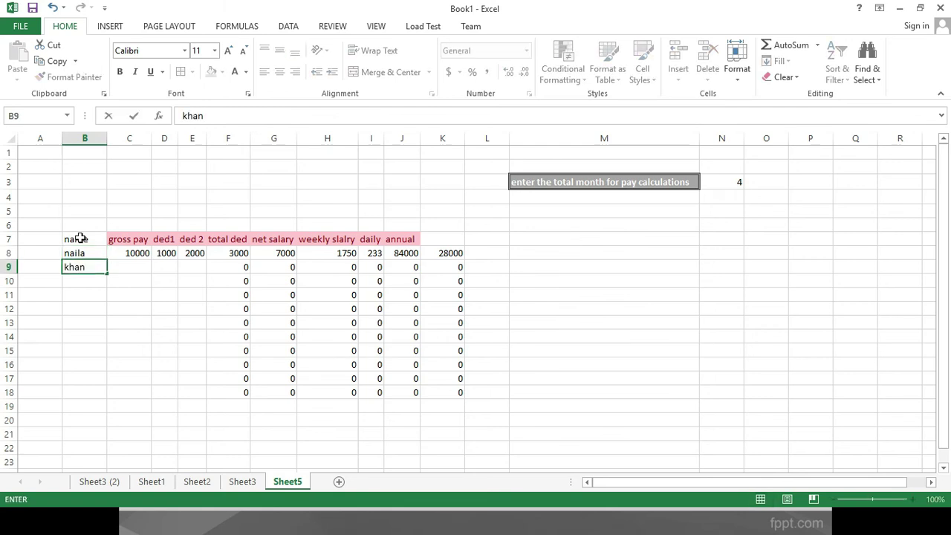
{"action": "key", "text": "Tab"}
{"action": "type", "text": "12000"}
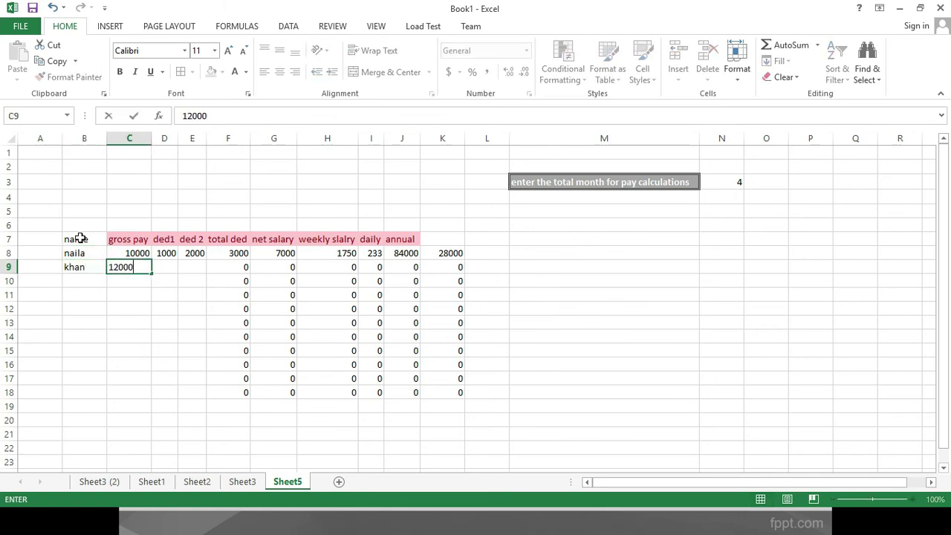
{"action": "key", "text": "Tab"}
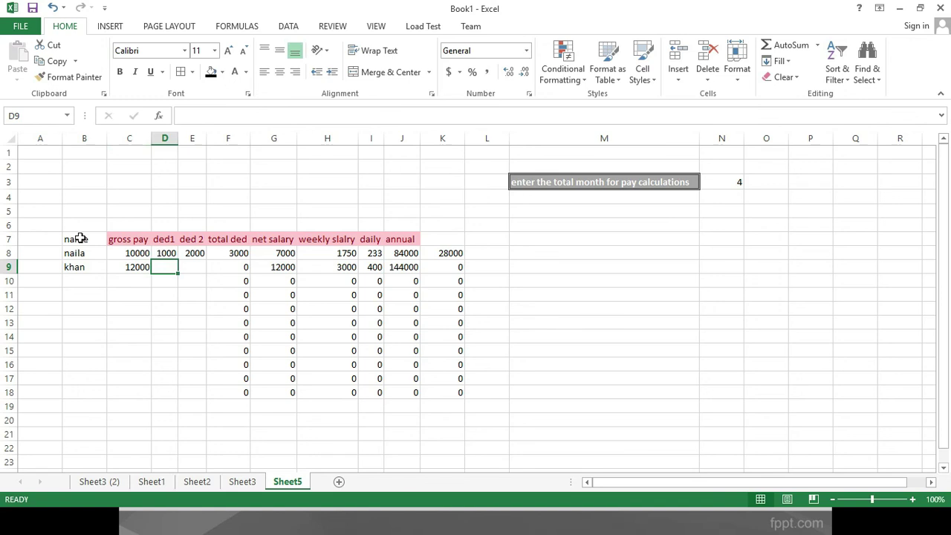
{"action": "type", "text": "200"}
{"action": "key", "text": "Tab"}
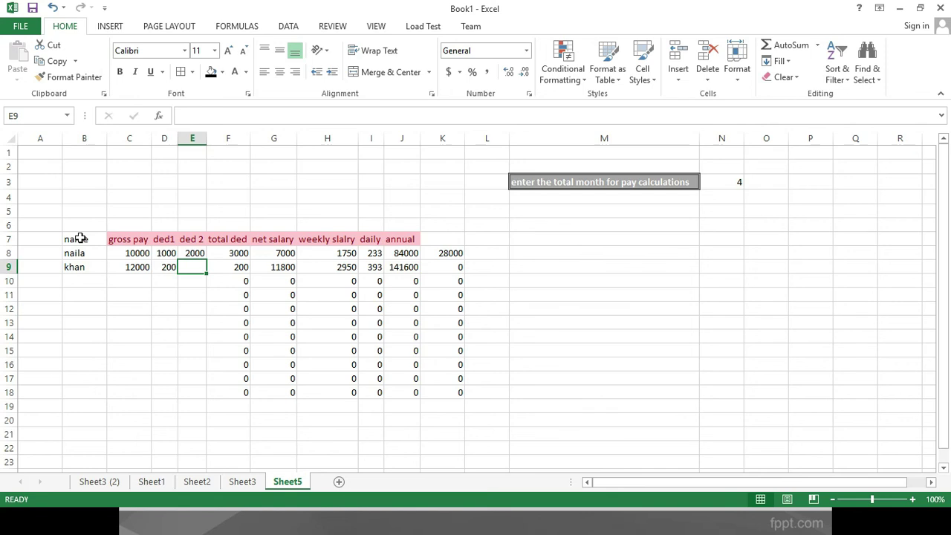
{"action": "type", "text": "300"}
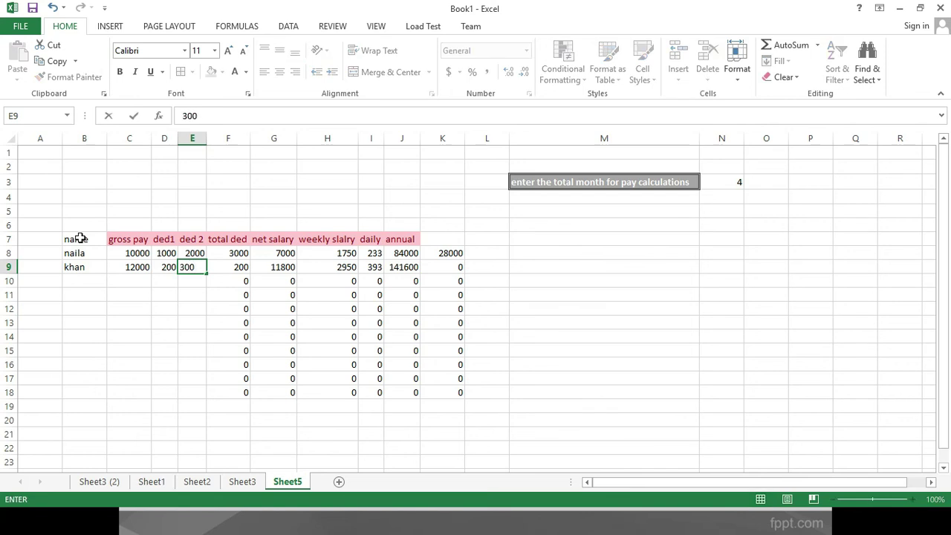
{"action": "key", "text": "Return"}
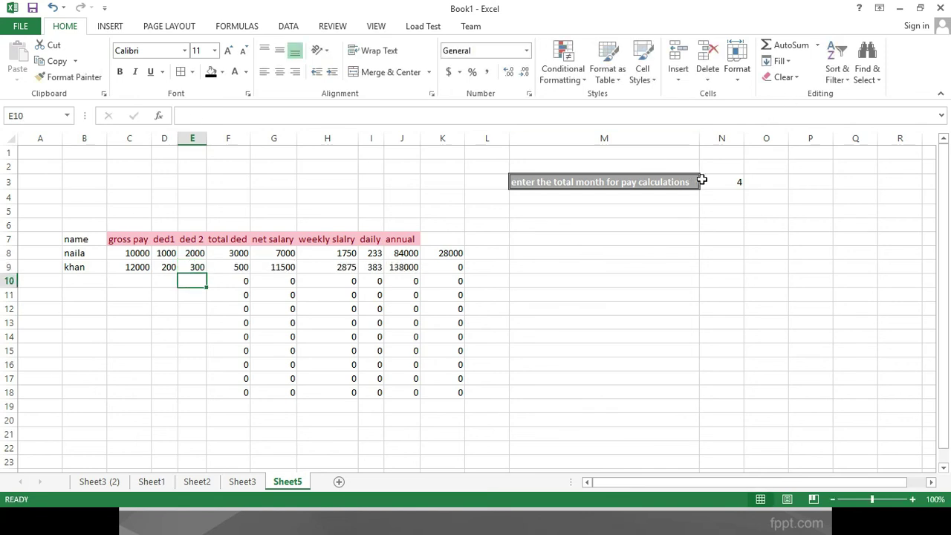
- Set the total months for the pay calculation in N3 to 2
{"action": "left_click", "coordinate": [740, 183]}
{"action": "type", "text": "6"}
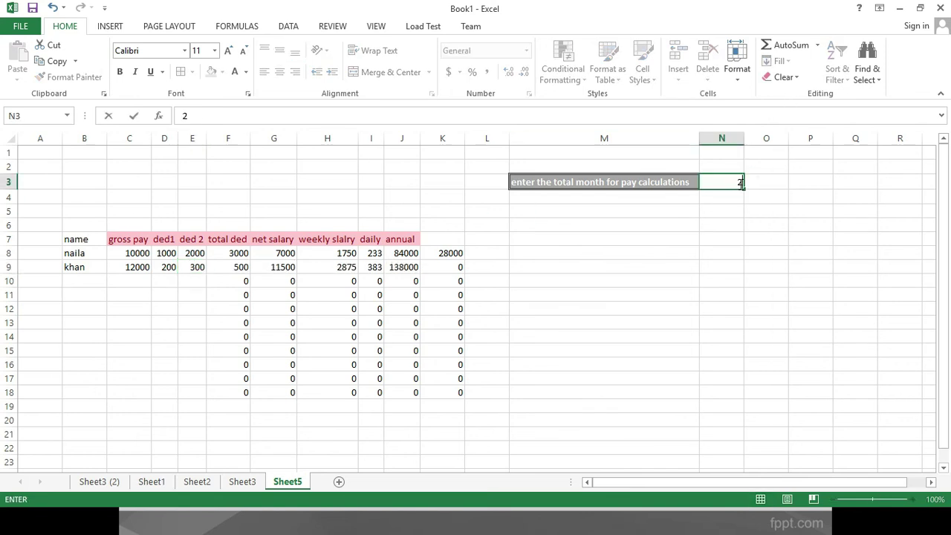
{"action": "key", "text": "Return"}
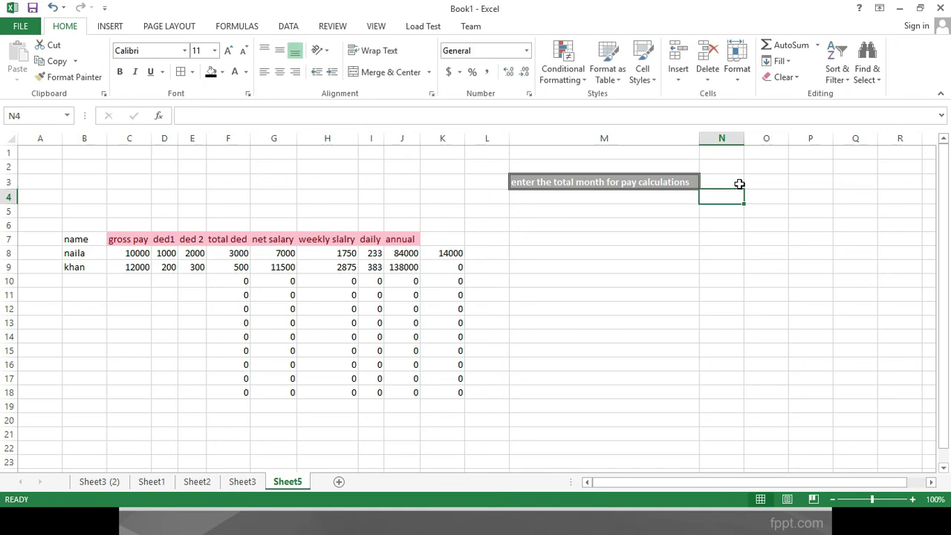
- Replace the formula in K9 with =G9*N3 to multiply the second employee's net salary by the month count
{"action": "left_click", "coordinate": [457, 266]}
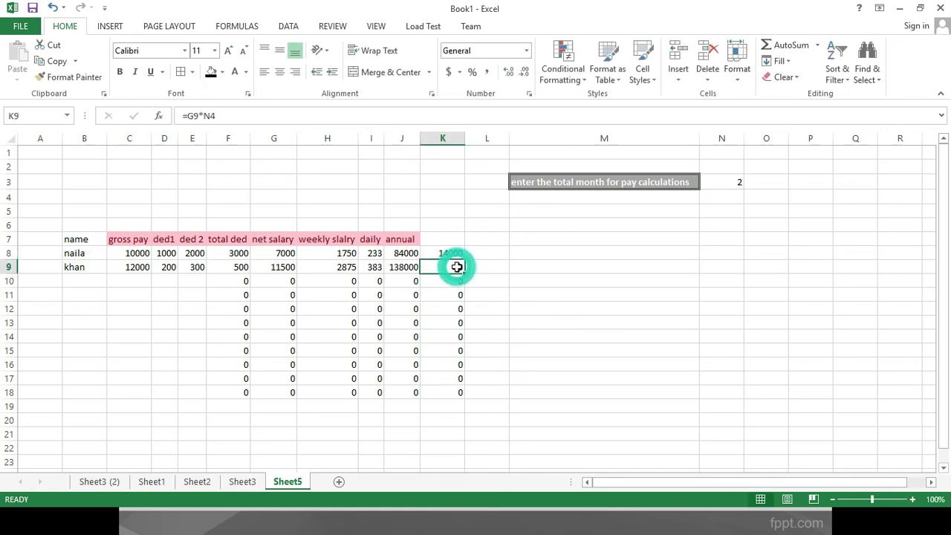
{"action": "type", "text": "="}
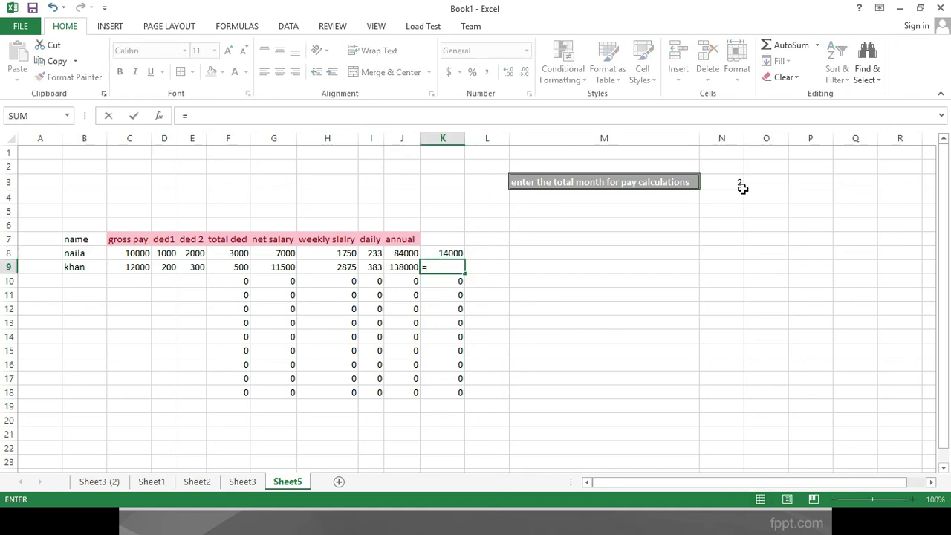
{"action": "left_click", "coordinate": [273, 269]}
{"action": "type", "text": "*"}
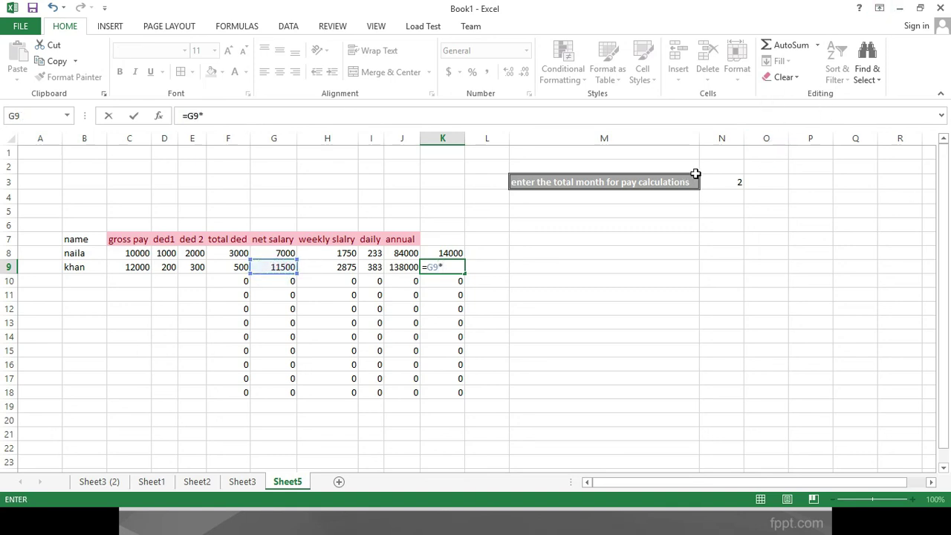
{"action": "left_click", "coordinate": [716, 184]}
{"action": "key", "text": "Return"}
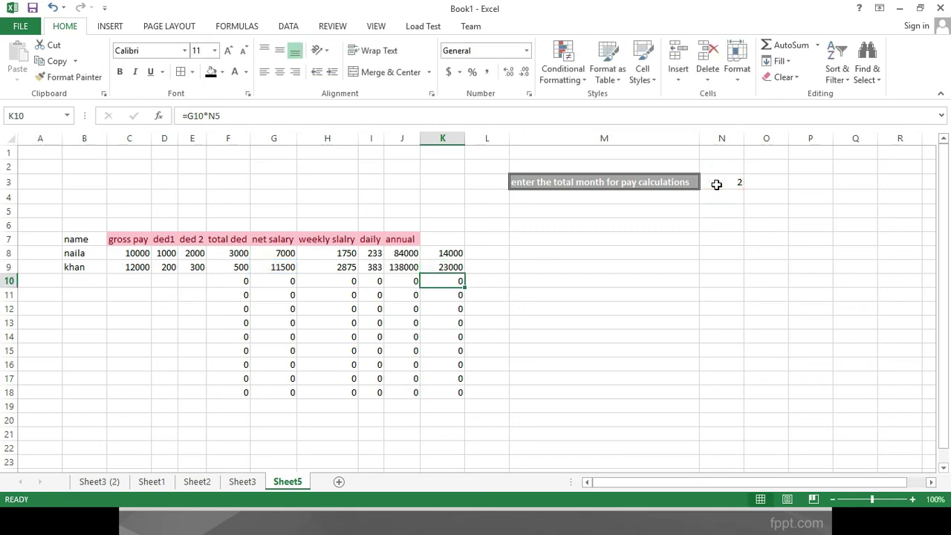